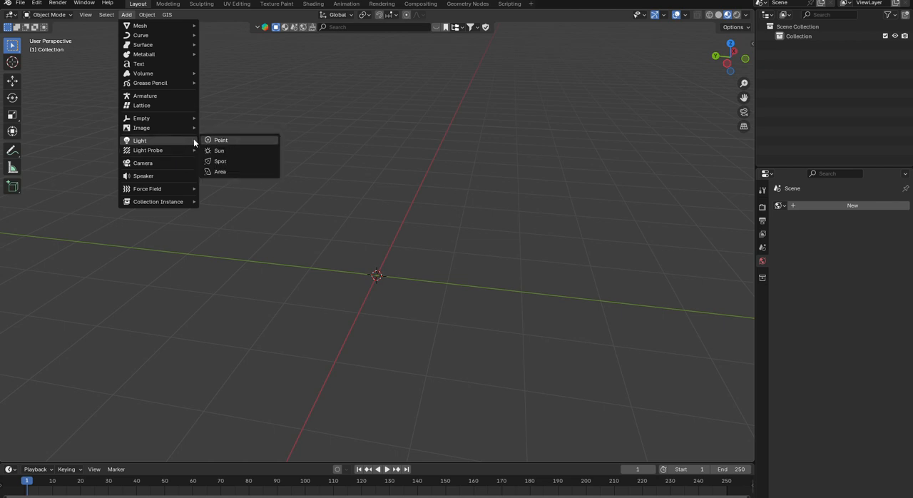
- Add a point light and move it away from the origin, up above the grid
left_click(222, 140)
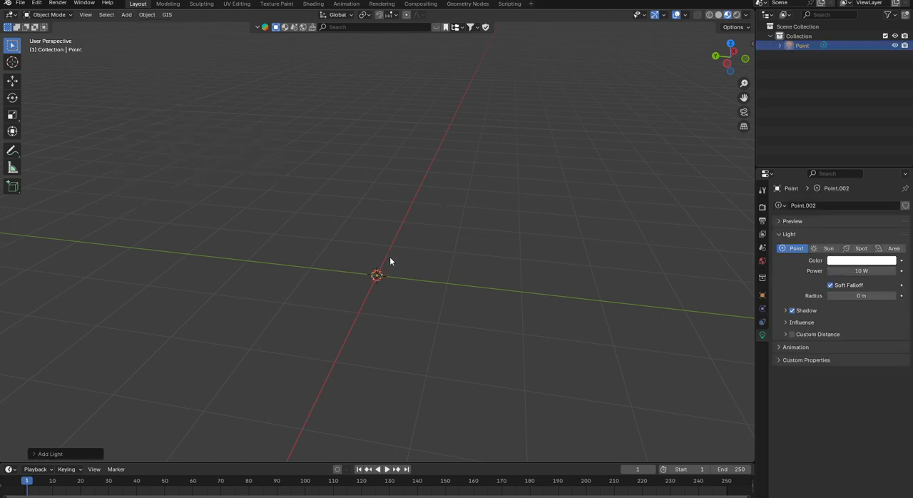
key("g")
left_click(513, 118)
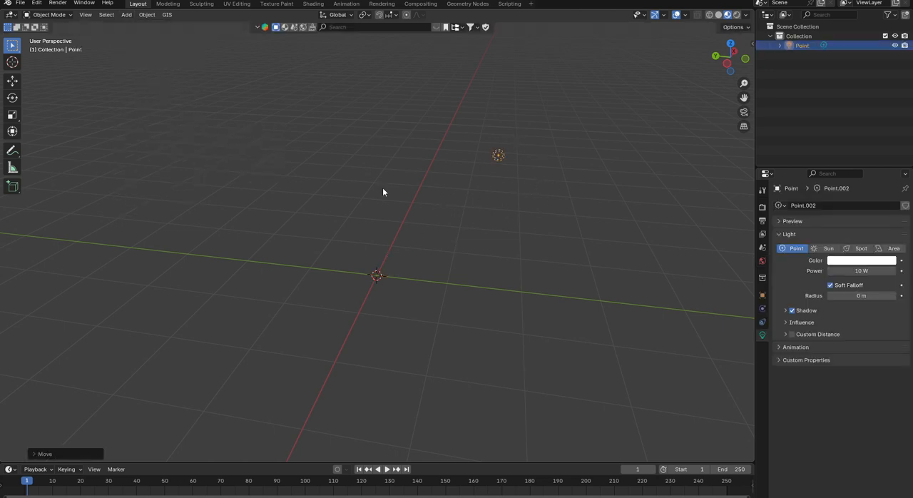
- Add a camera and move it off the origin to an open spot beside it
left_click(126, 14)
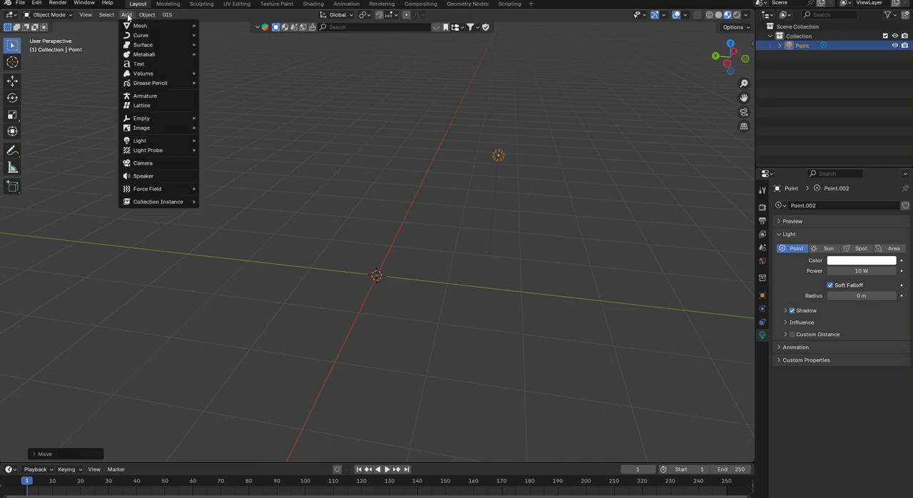
left_click(171, 164)
key("g")
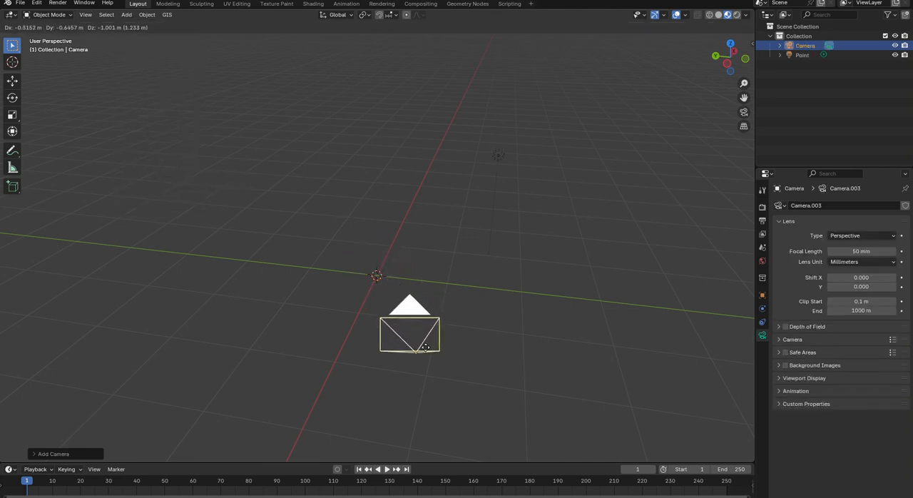
right_click(426, 329)
middle_click_drag(366, 260, 442, 285)
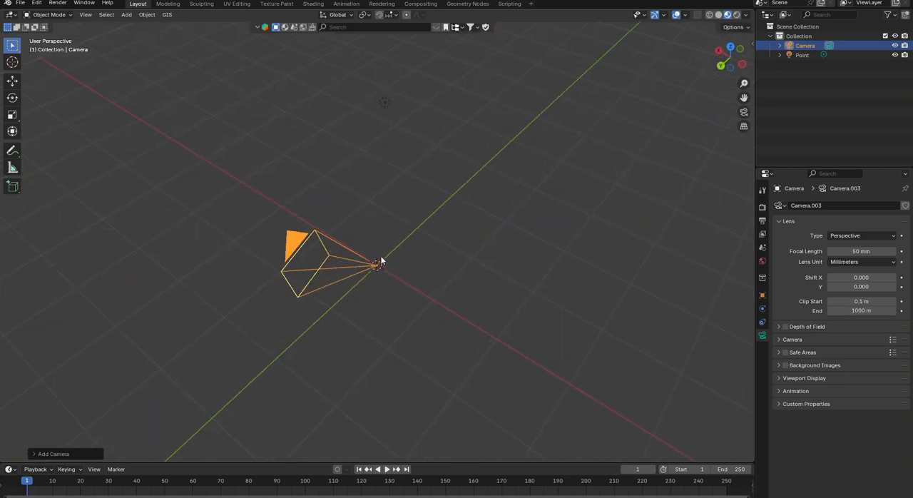
key("g")
left_click(579, 243)
middle_click_drag(464, 204, 352, 177)
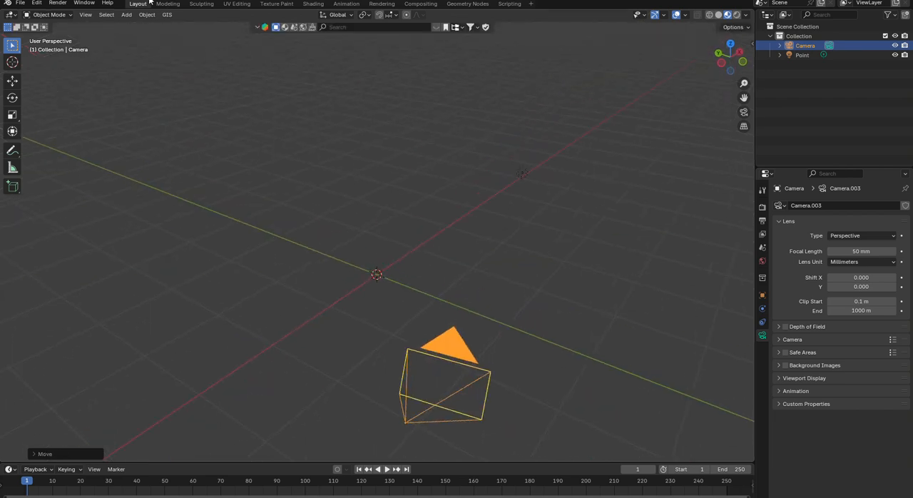
- Add a mesh circle at the world origin
left_click(126, 16)
mouse_move(158, 27)
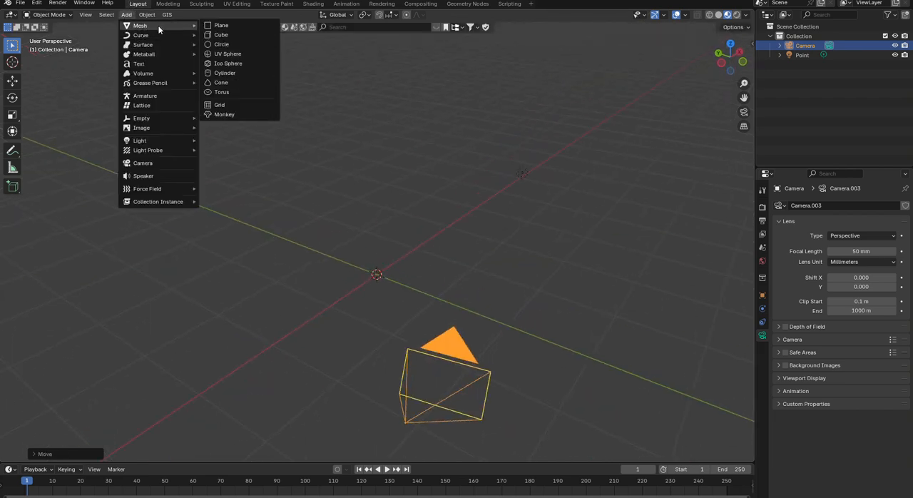
left_click(222, 44)
middle_click_drag(403, 275, 477, 291)
- Select the camera and move it higher, above the circle
left_click(482, 274)
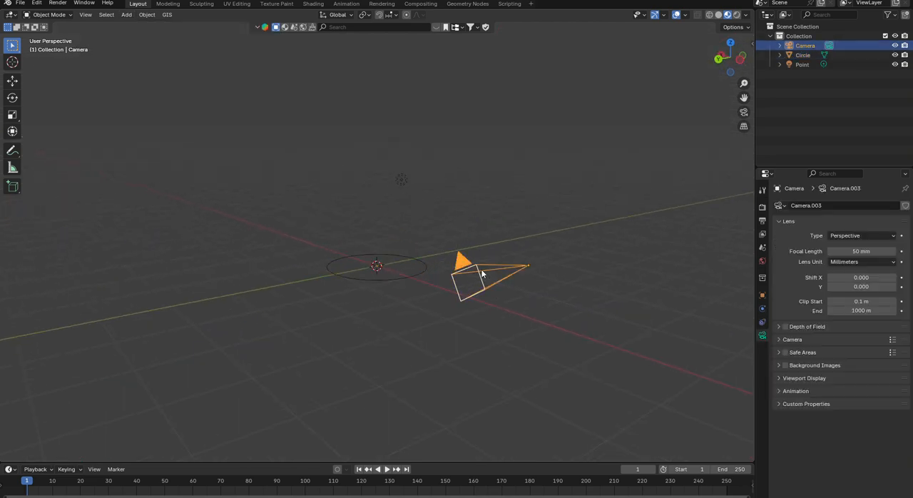
middle_click_drag(465, 246, 483, 235)
middle_click_drag(356, 267, 366, 288)
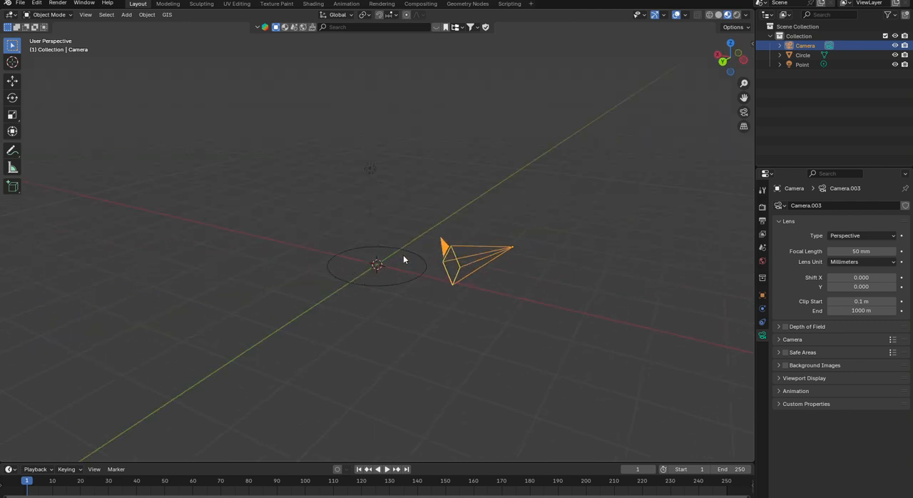
middle_click_drag(377, 286, 488, 243)
key("g")
left_click(474, 205)
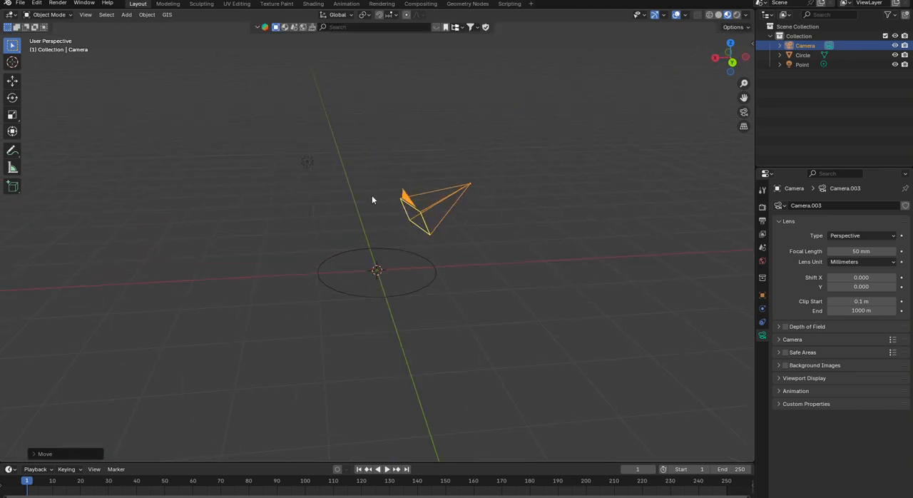
- Delete the point light, camera and circle to empty the scene
left_click(307, 162)
middle_click_drag(325, 172, 381, 221)
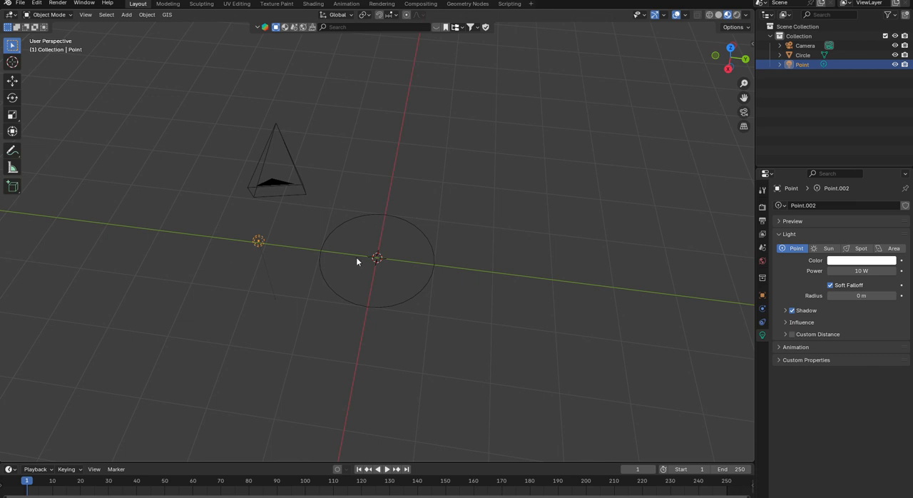
middle_click_drag(317, 234, 455, 229)
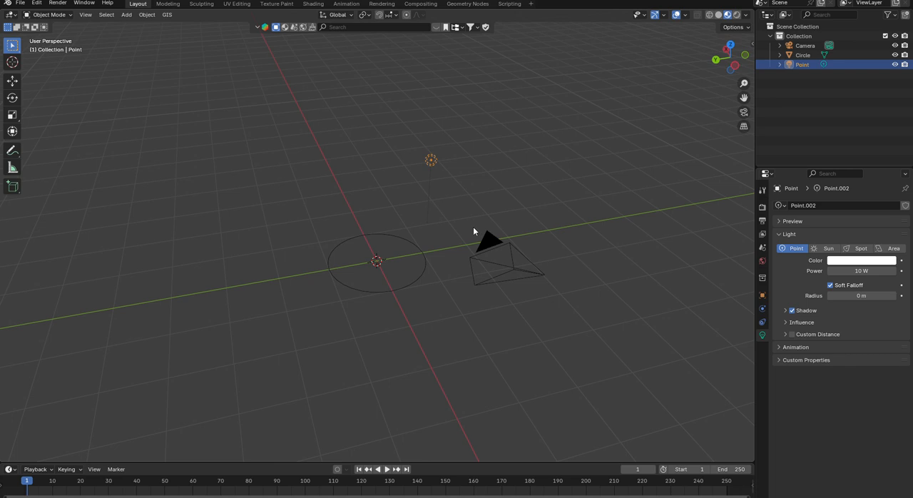
scroll(403, 233, "up", 2)
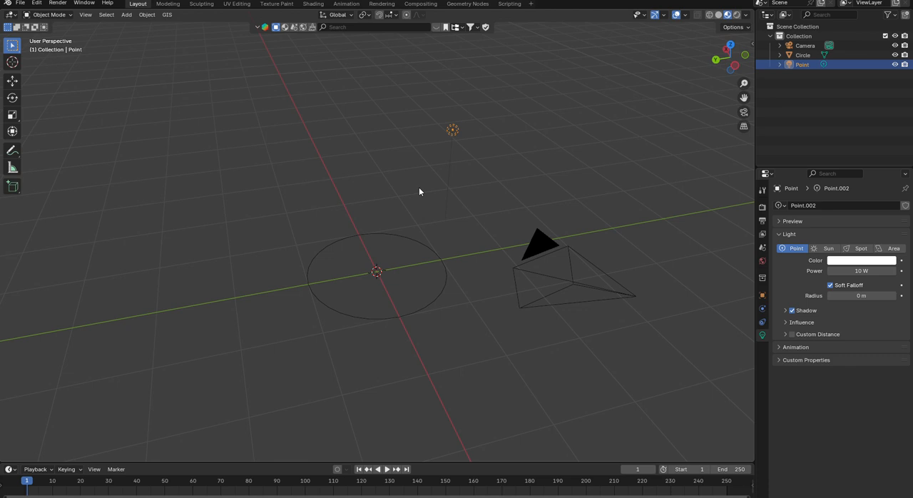
key("a")
key("x")
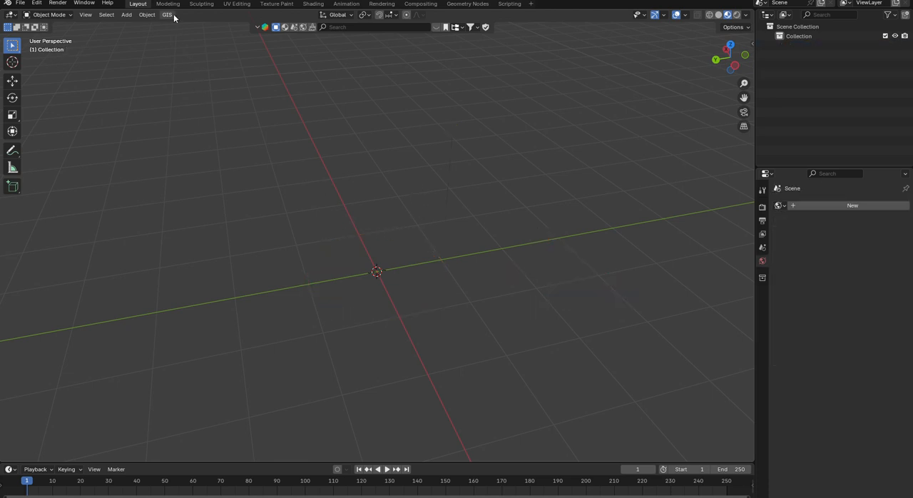
- Add a mesh plane at the world origin
left_click(149, 15)
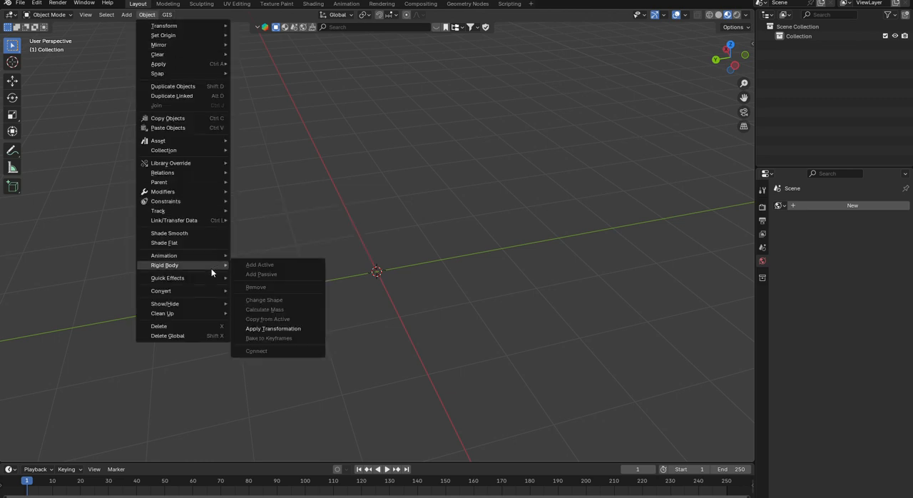
left_click(129, 19)
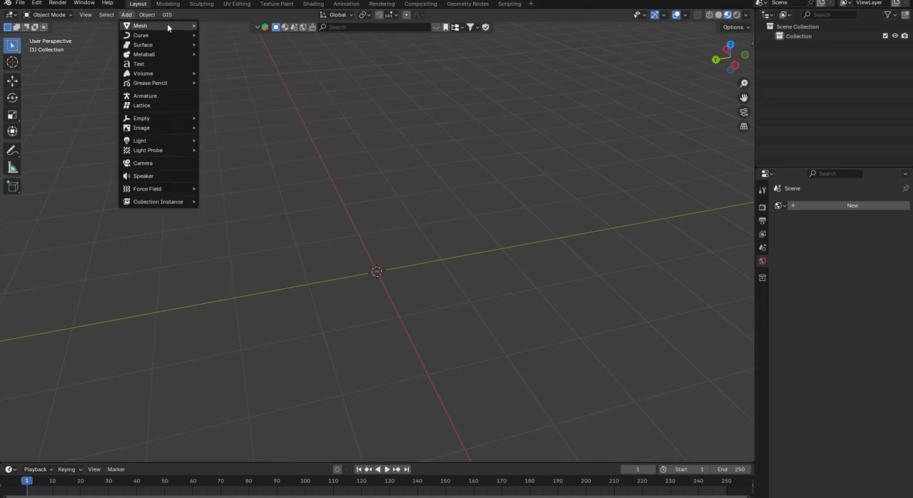
mouse_move(167, 25)
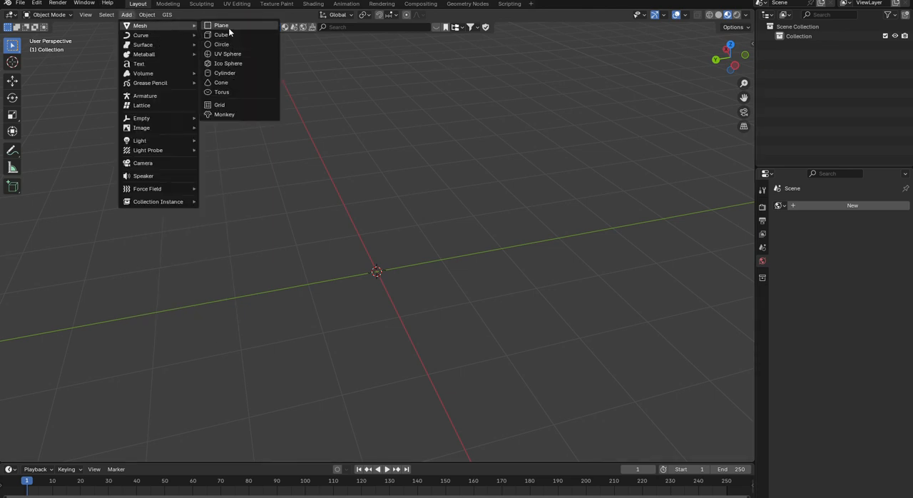
left_click(227, 26)
middle_click_drag(412, 258, 383, 280)
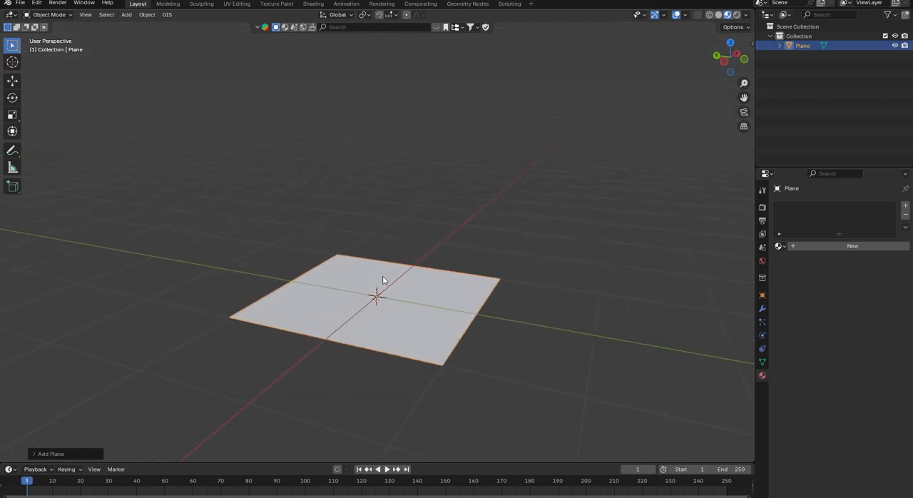
- Subdivide the plane's face four times in Edit Mode, and return to Object Mode
left_click(48, 15)
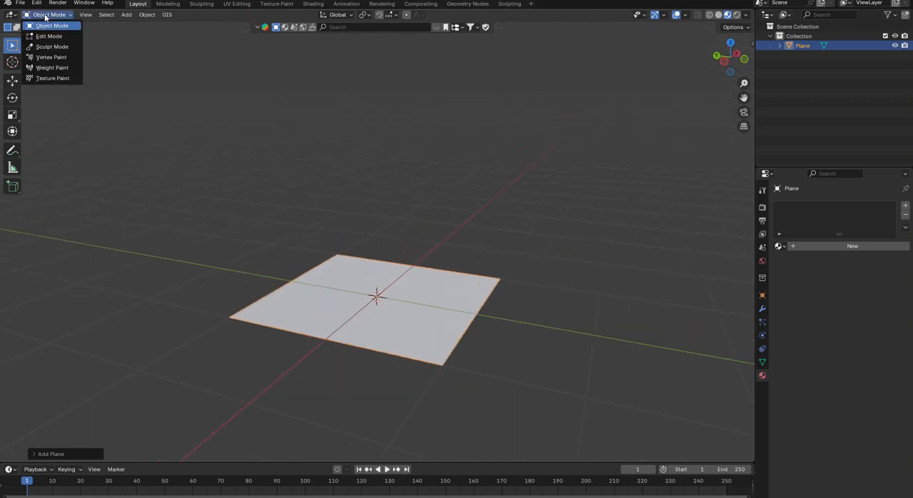
left_click(47, 36)
middle_click_drag(409, 314, 360, 329)
right_click(359, 329)
left_click(357, 327)
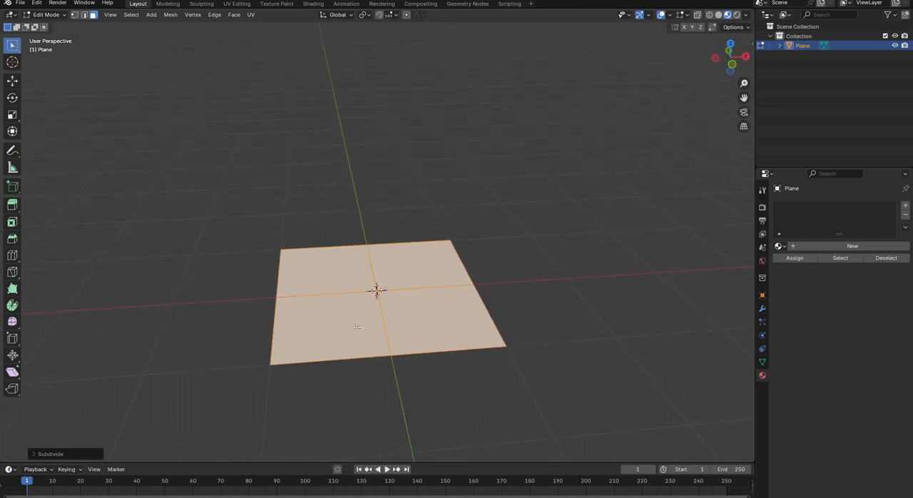
right_click(356, 326)
left_click(357, 326)
right_click(356, 326)
left_click(356, 326)
right_click(356, 326)
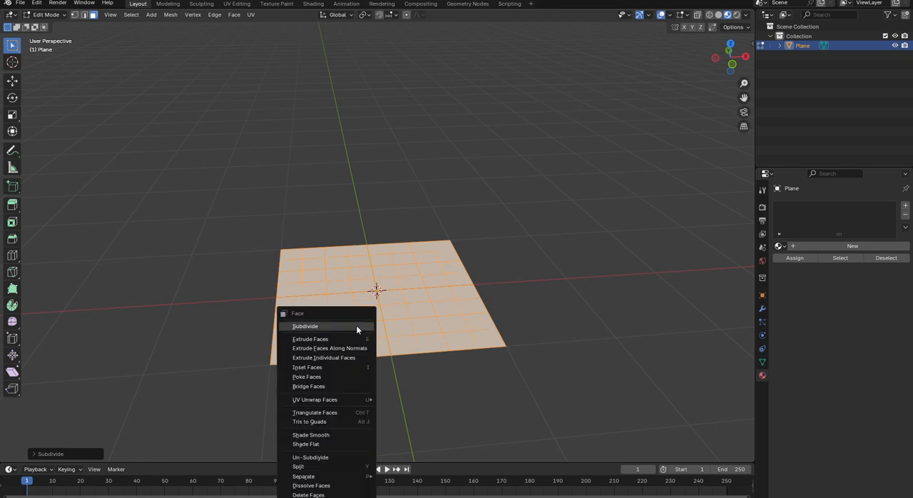
left_click(356, 325)
middle_click_drag(357, 316, 360, 308)
scroll(310, 355, "up", 1)
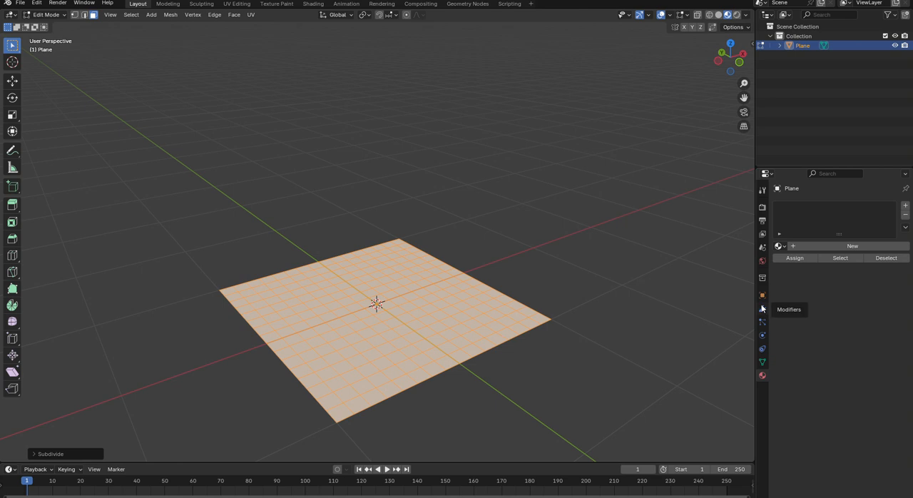
left_click(47, 15)
left_click(43, 22)
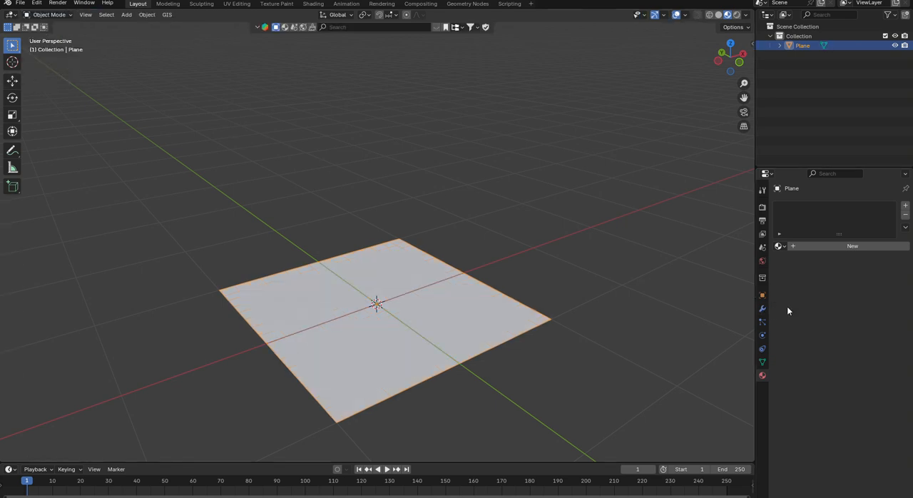
- Add a Subdivision Surface modifier to the plane
left_click(763, 311)
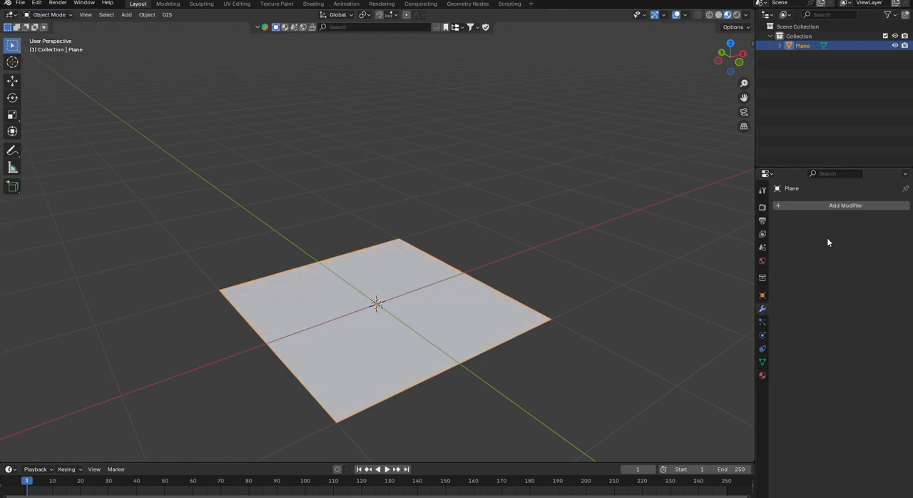
left_click(774, 207)
type("s")
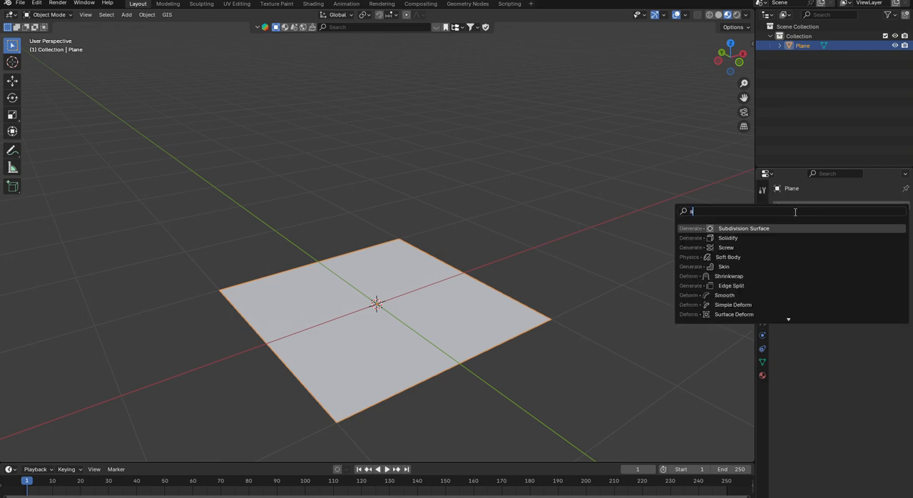
type("u")
left_click(773, 237)
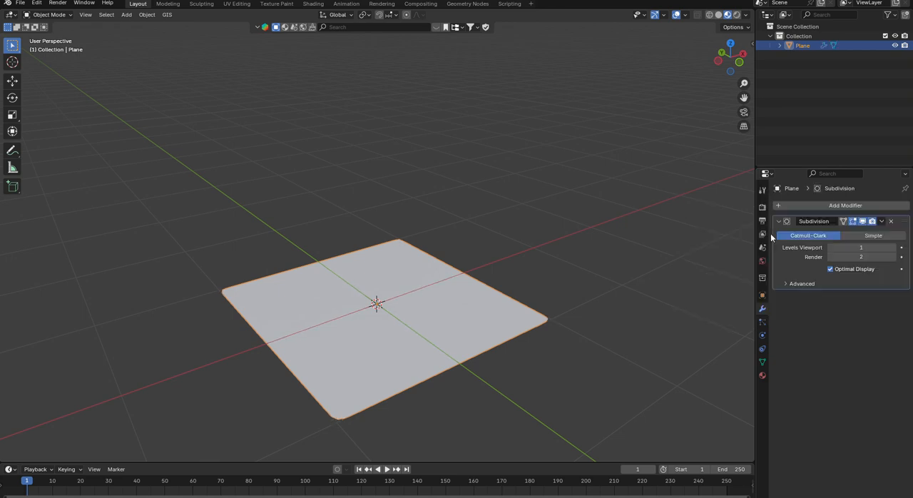
- Add a Displace modifier to the plane and place it above the Subdivision modifier in the stack
left_click(840, 205)
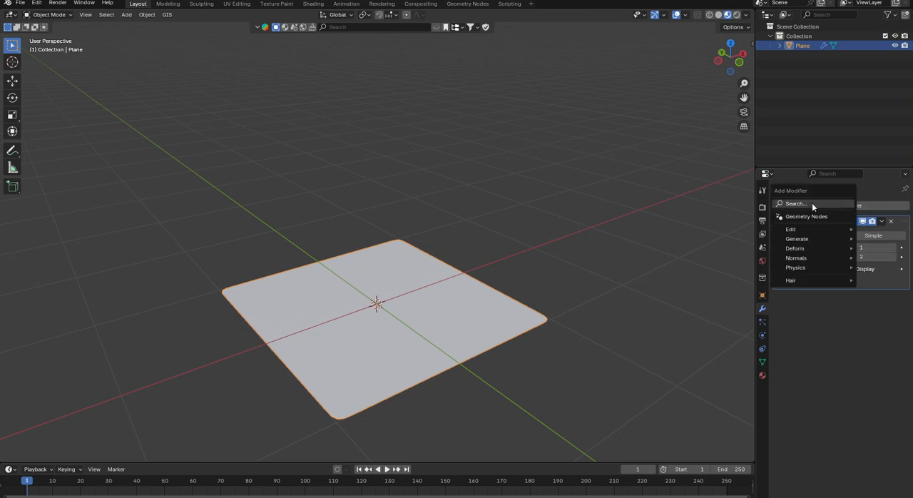
left_click(812, 202)
left_click(783, 231)
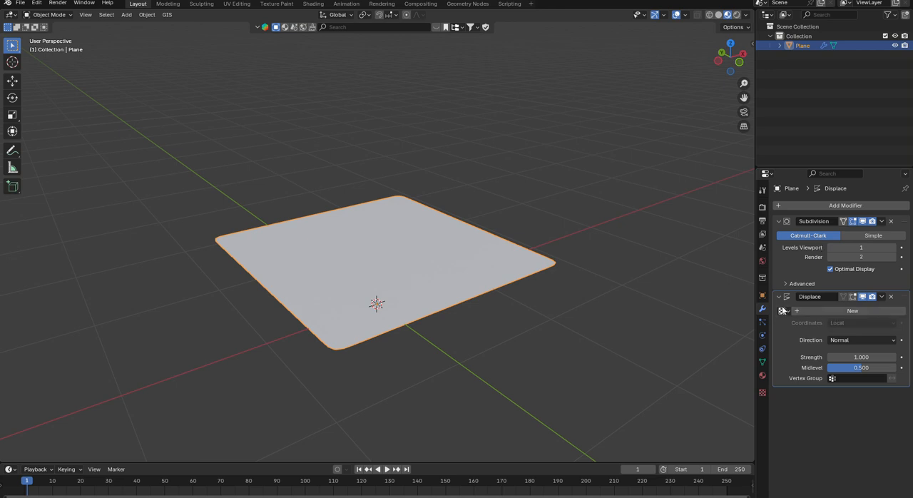
left_click_drag(906, 299, 897, 214)
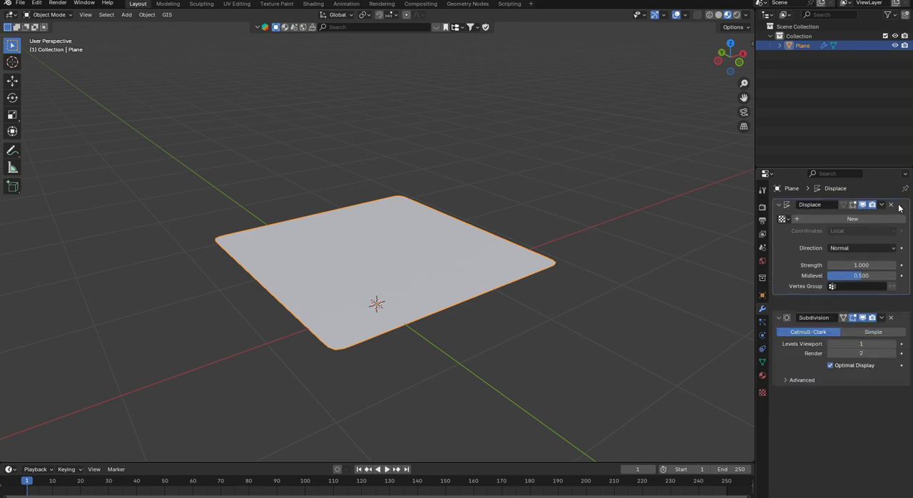
- Rename the Displace modifier's new texture as Elevation
left_click(822, 236)
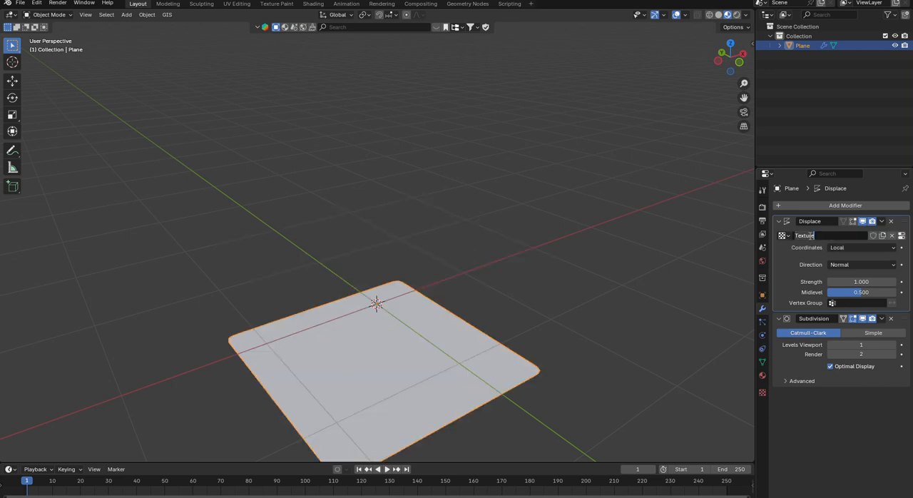
type("Elevation")
key("Return")
- Load the image Zaluch Nala Geo Tiff.tif into the Elevation texture and inspect the displaced plane from several angles
left_click(902, 236)
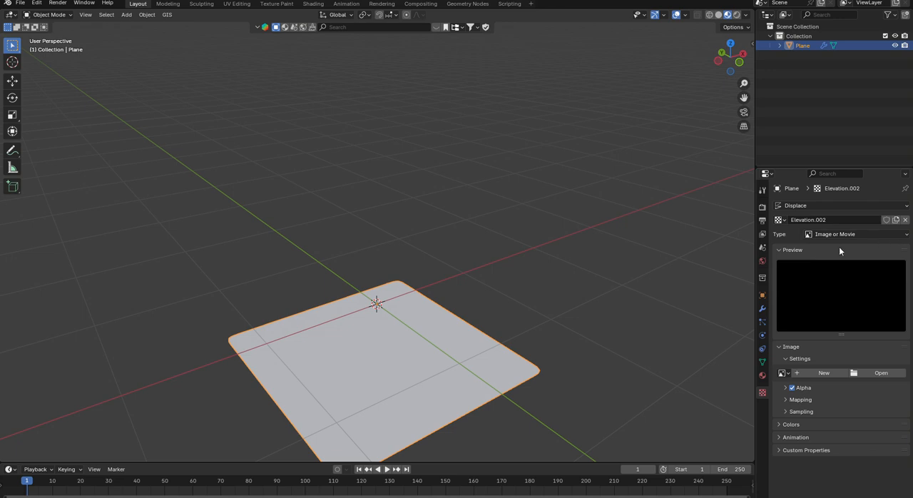
left_click(762, 308)
left_click(901, 237)
left_click(871, 373)
left_click(418, 185)
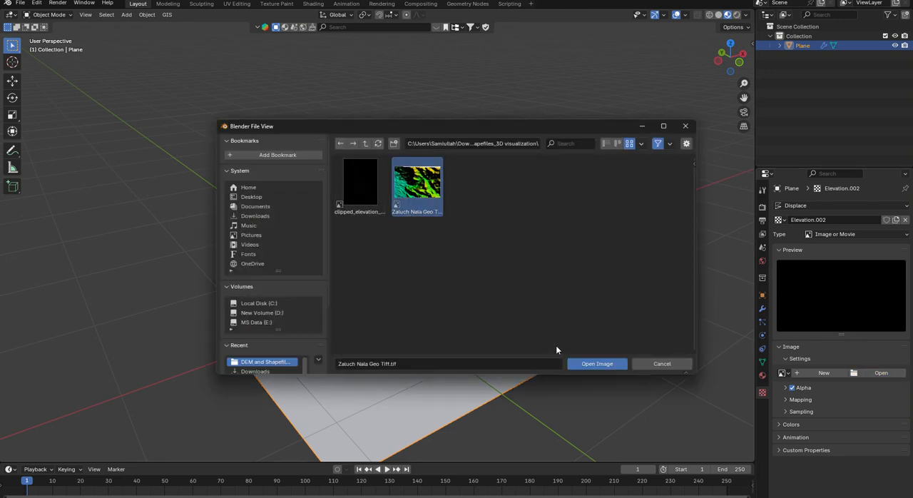
left_click(583, 364)
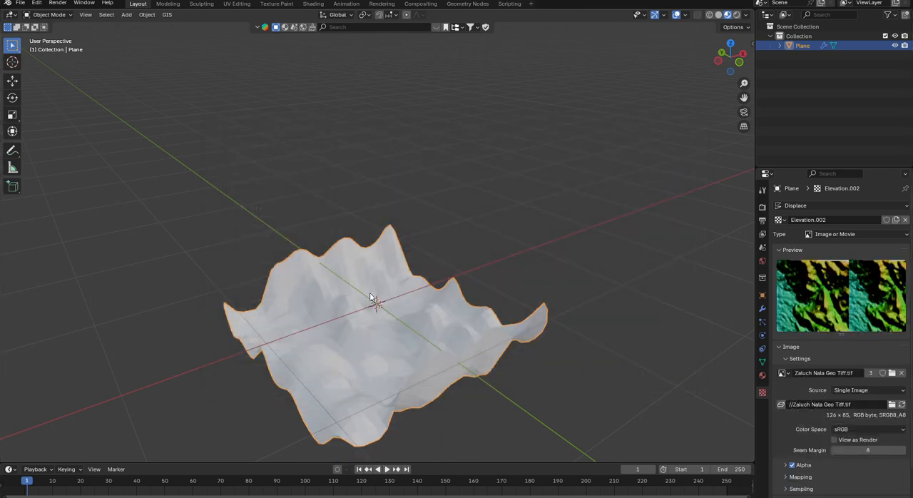
middle_click_drag(371, 299, 425, 295)
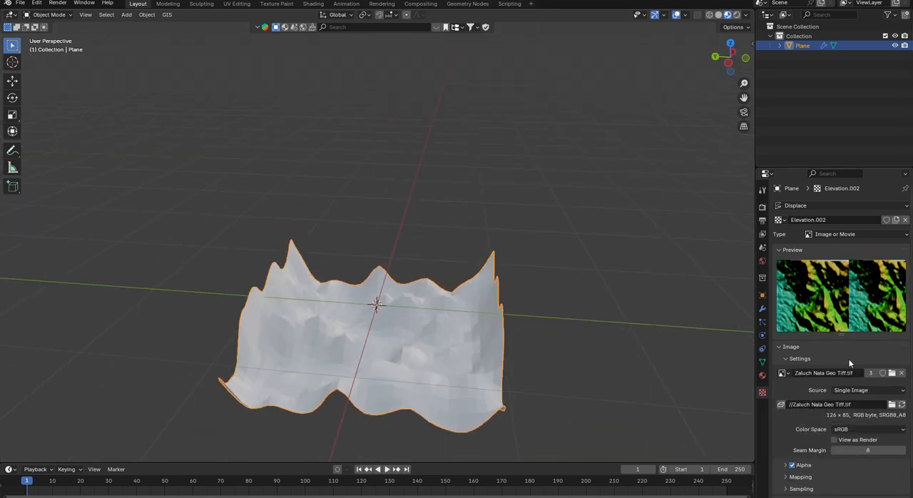
middle_click_drag(339, 361, 378, 267)
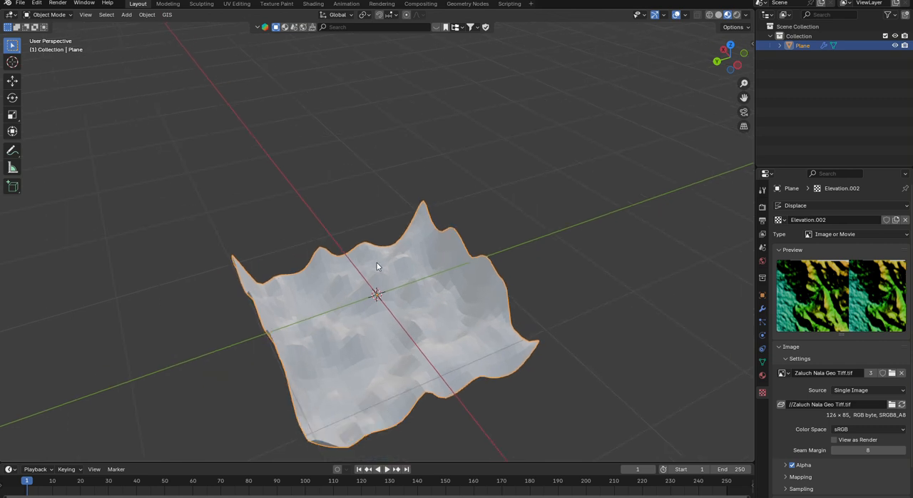
- Add a new material to the plane and use the image Zaluch Nala Geo Tiff.tif as its base color texture
left_click(762, 376)
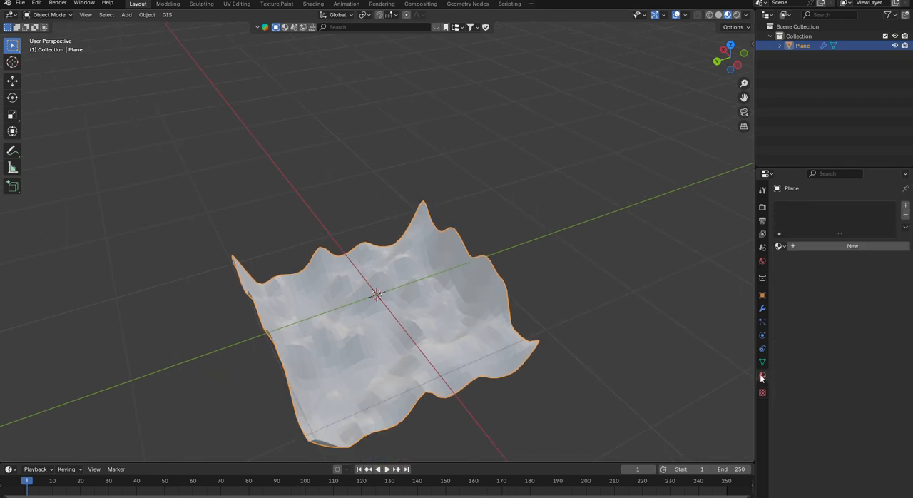
left_click(827, 246)
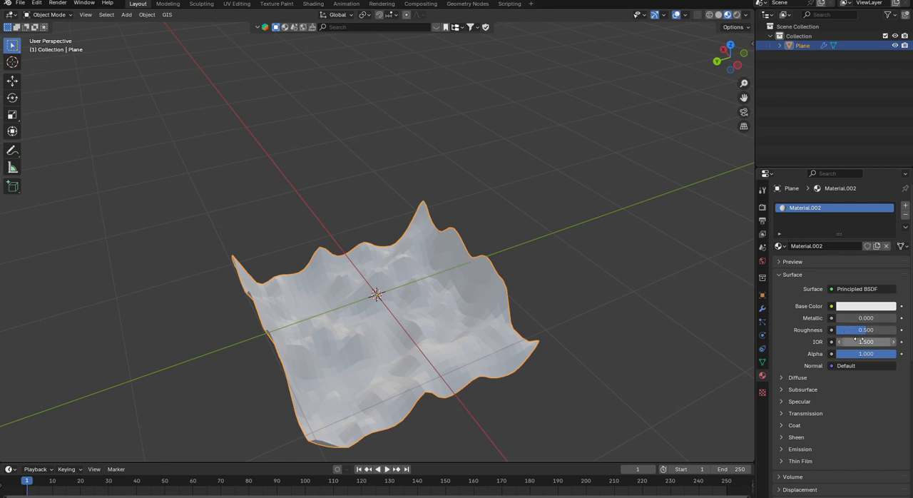
left_click(832, 306)
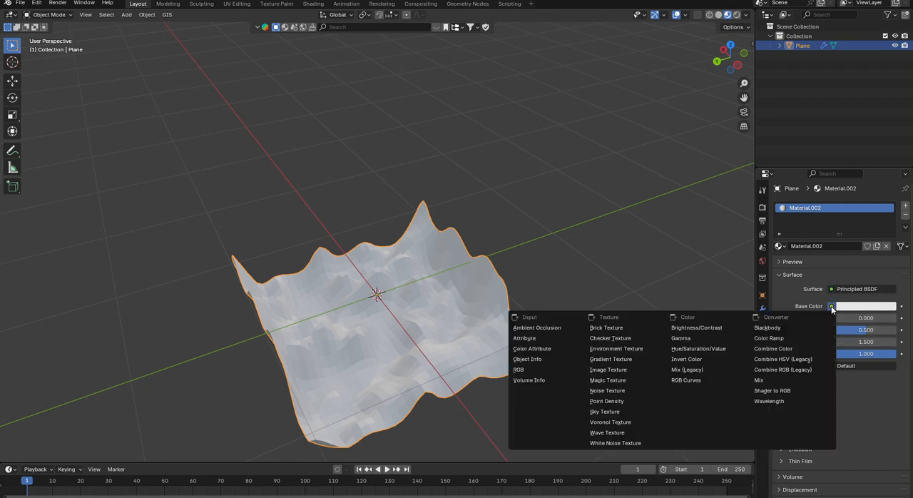
left_click(628, 369)
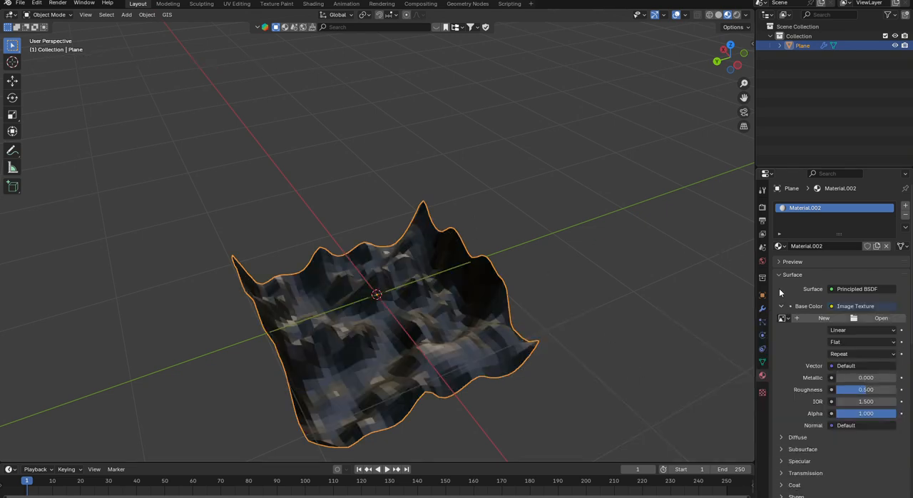
left_click(876, 318)
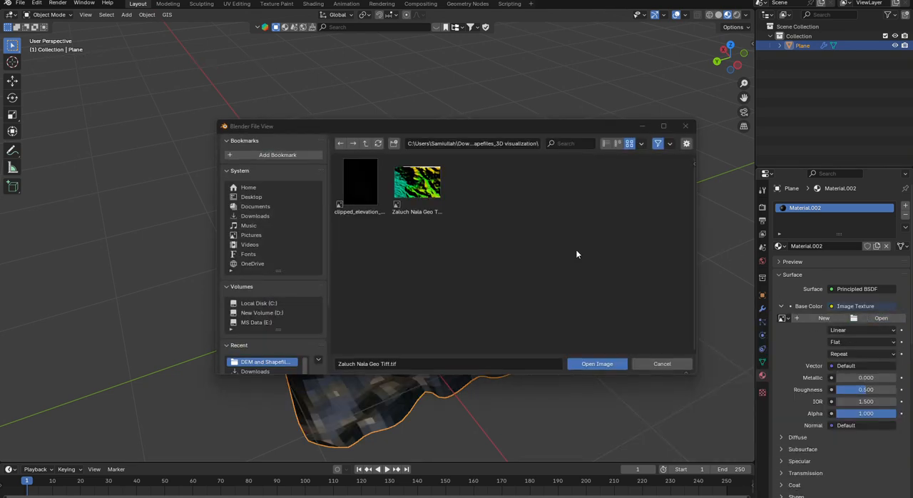
left_click(585, 364)
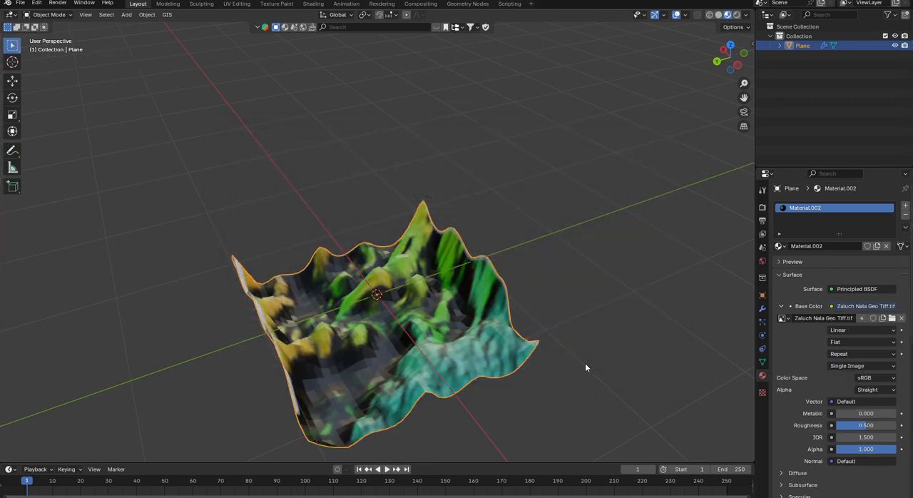
- Apply Shade Smooth to the textured terrain plane
middle_click_drag(585, 368, 357, 204)
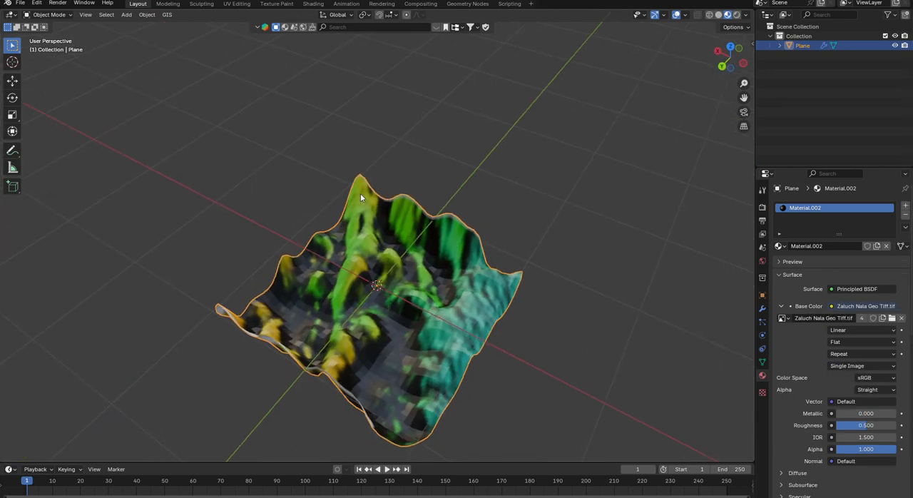
middle_click_drag(396, 246, 372, 247)
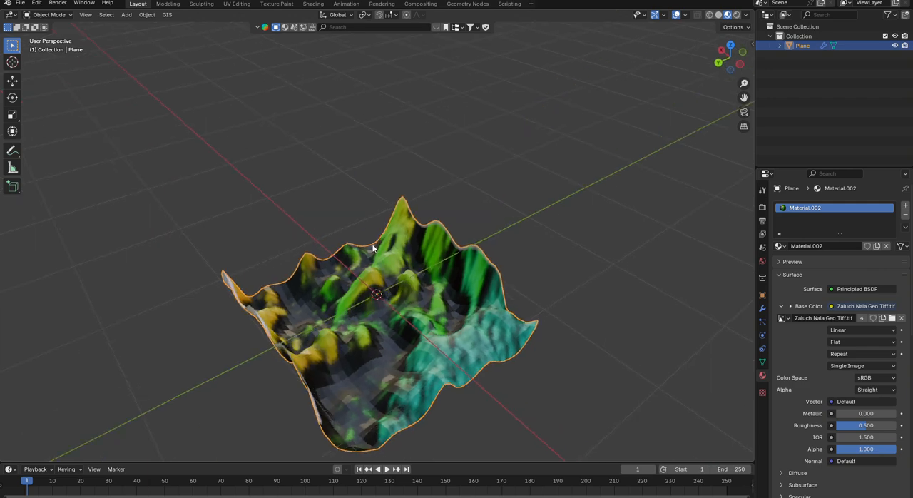
middle_click_drag(438, 339, 316, 319)
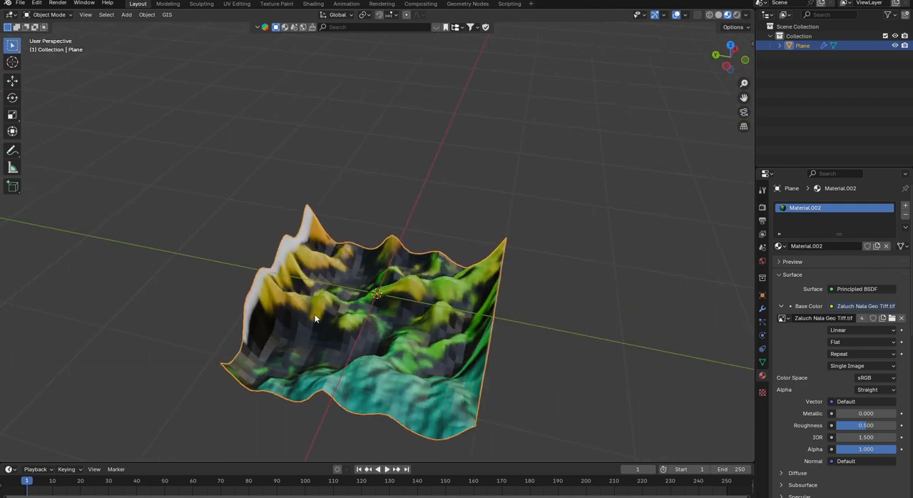
middle_click_drag(289, 289, 372, 271)
middle_click_drag(421, 352, 317, 305)
right_click(370, 325)
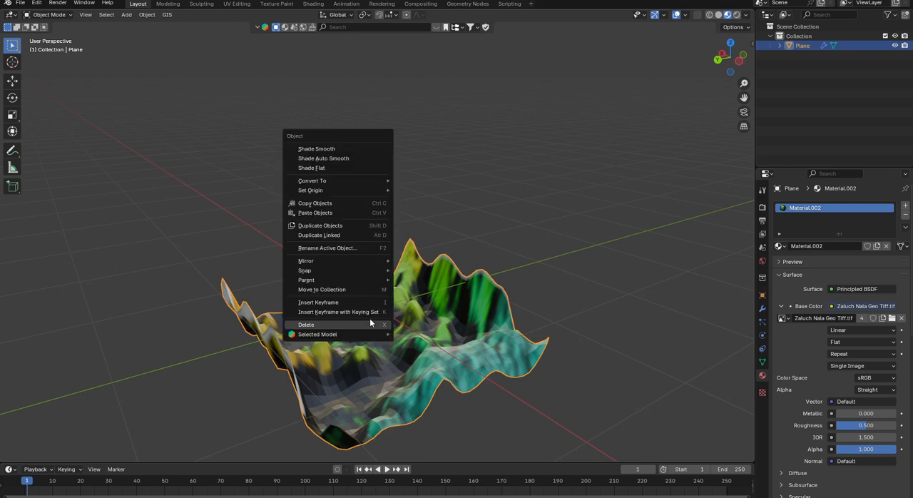
left_click(341, 149)
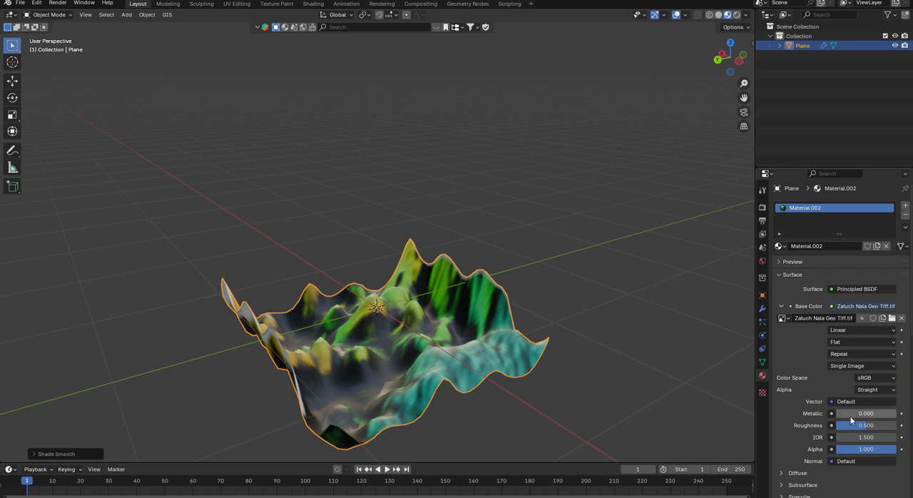
- Set the terrain material's metallic value to 0.189 and its roughness to 0.256
mouse_move(838, 413)
left_mouse_down()
mouse_move(861, 414)
mouse_move(849, 413)
left_mouse_up()
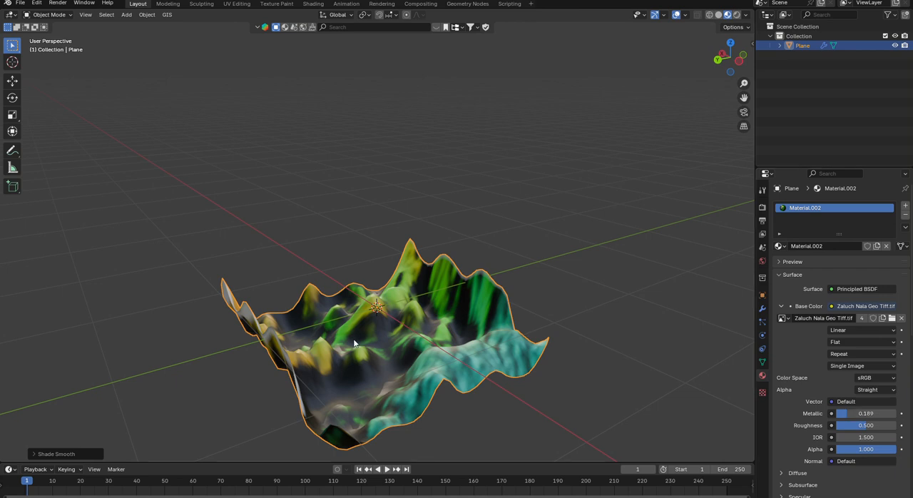
middle_click_drag(357, 344, 364, 351)
left_click_drag(866, 426, 851, 426)
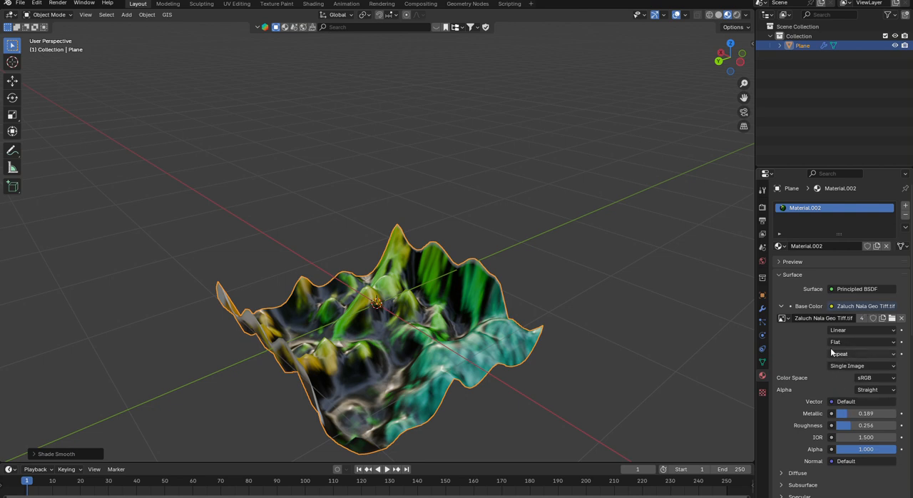
- Move the terrain freely away from the world origin and view it up close from a low angle
middle_click_drag(467, 234, 391, 309)
scroll(392, 309, "up", 3)
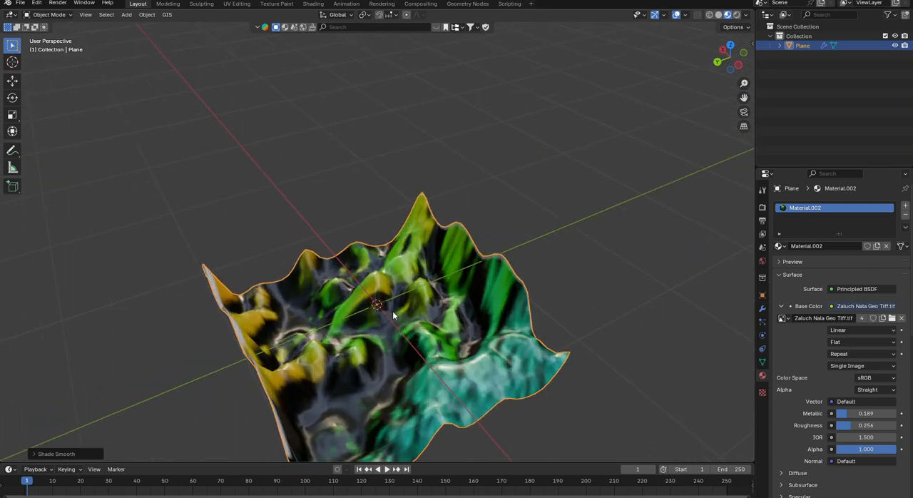
scroll(391, 309, "down", 2)
key("g")
left_click(408, 213)
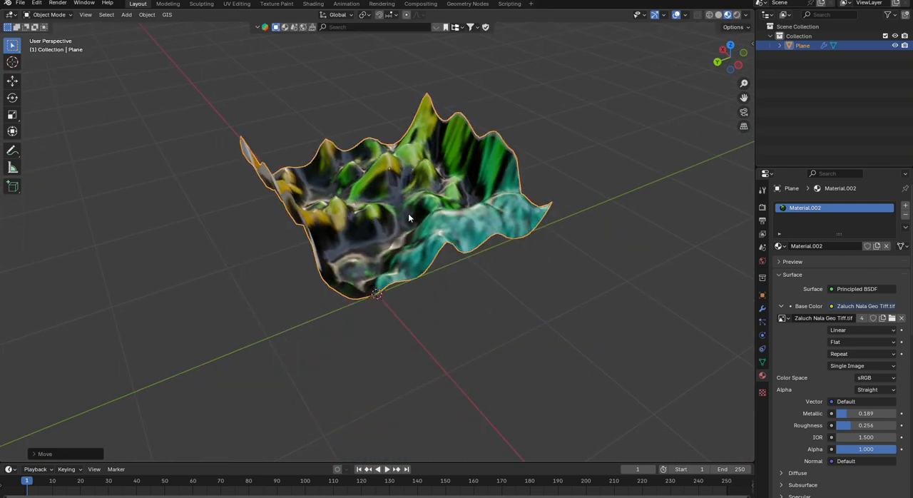
mouse_move(408, 213)
middle_mouse_down()
mouse_move(530, 273)
mouse_move(505, 202)
mouse_move(365, 216)
mouse_move(402, 201)
middle_mouse_up()
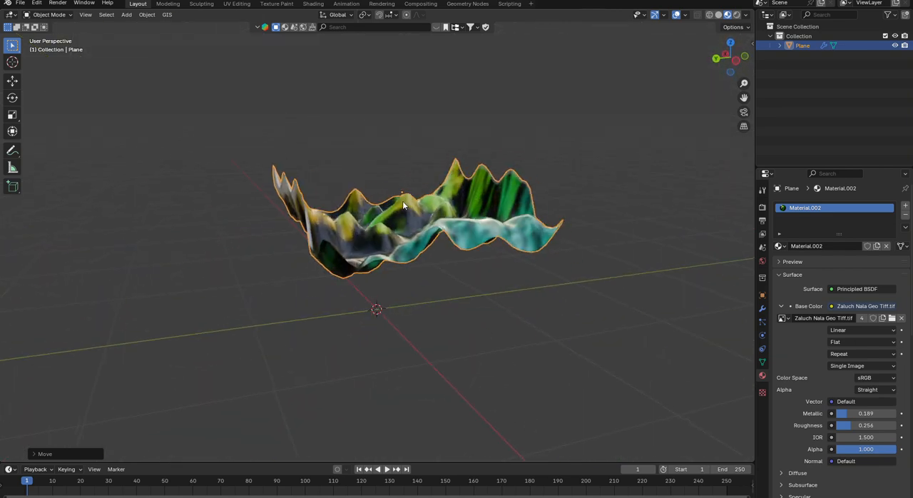
scroll(402, 200, "up", 3)
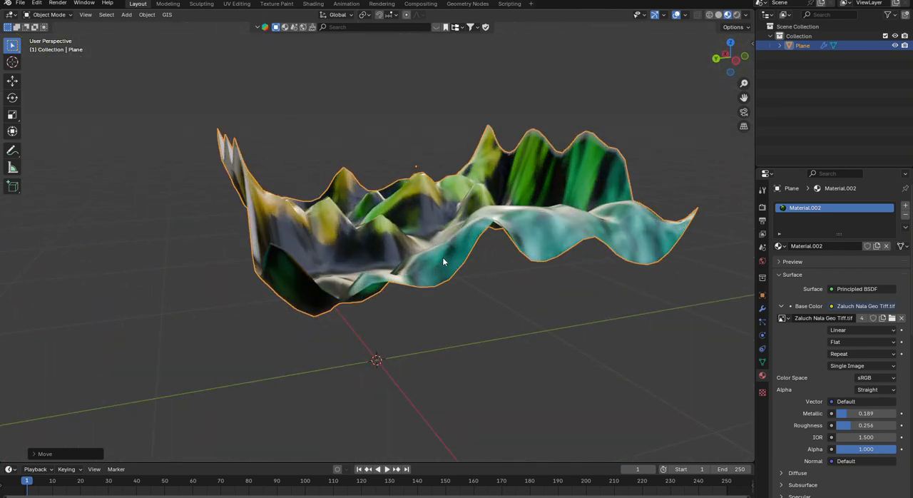
- Toggle the plane's visibility off and on, and check the mesh data and modifiers listed under it
left_click(896, 45)
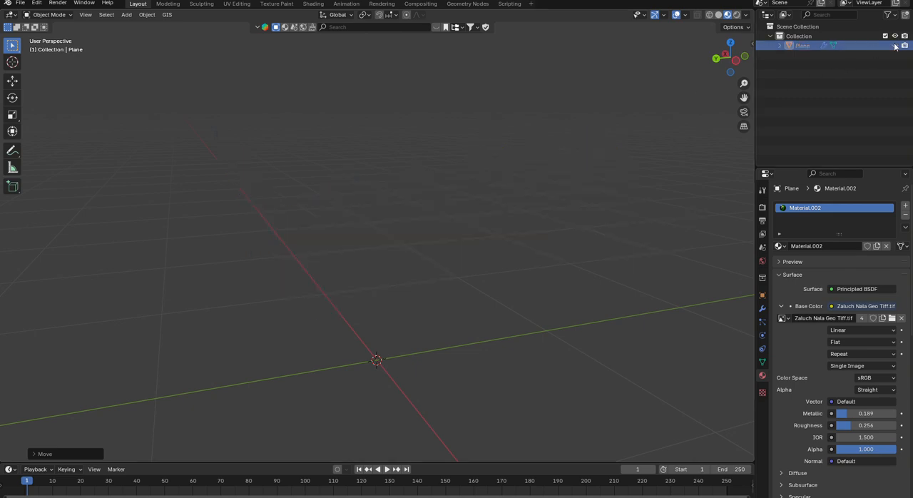
left_click(895, 45)
left_click(895, 45)
left_click(895, 45)
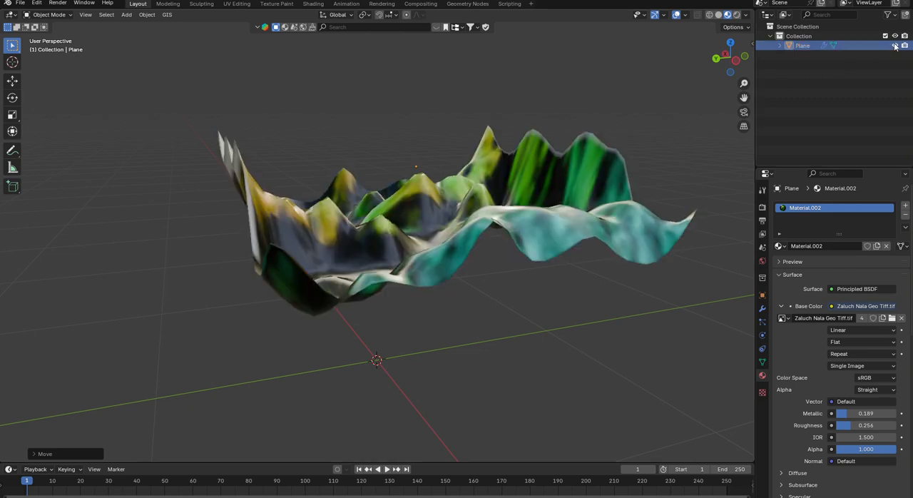
left_click(783, 46)
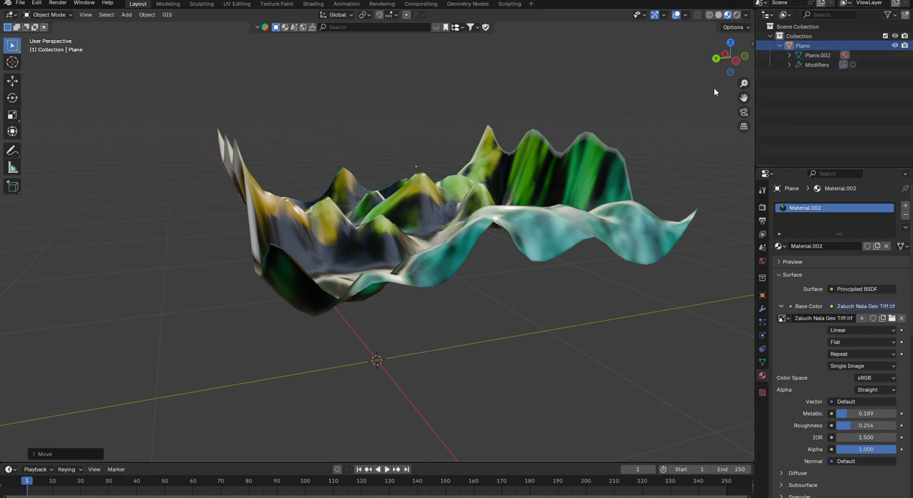
left_click(782, 45)
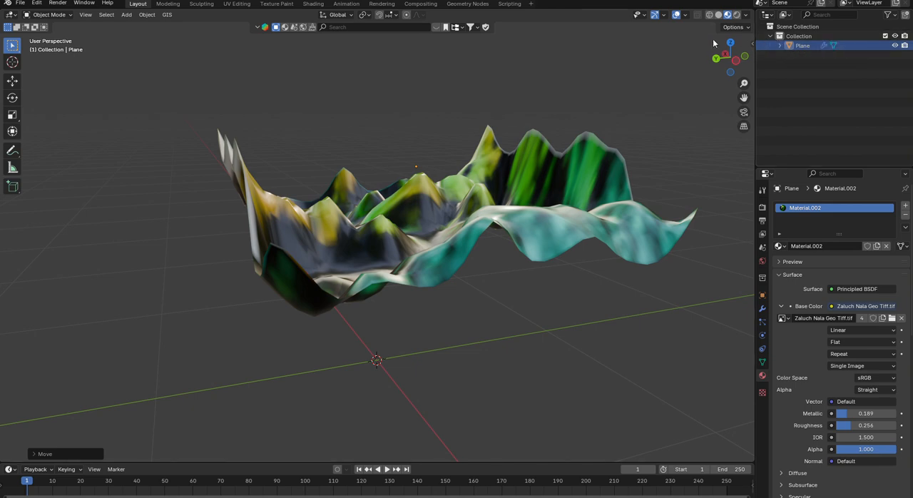
- Display the terrain in Solid shading with X-ray turned on
left_click(719, 15)
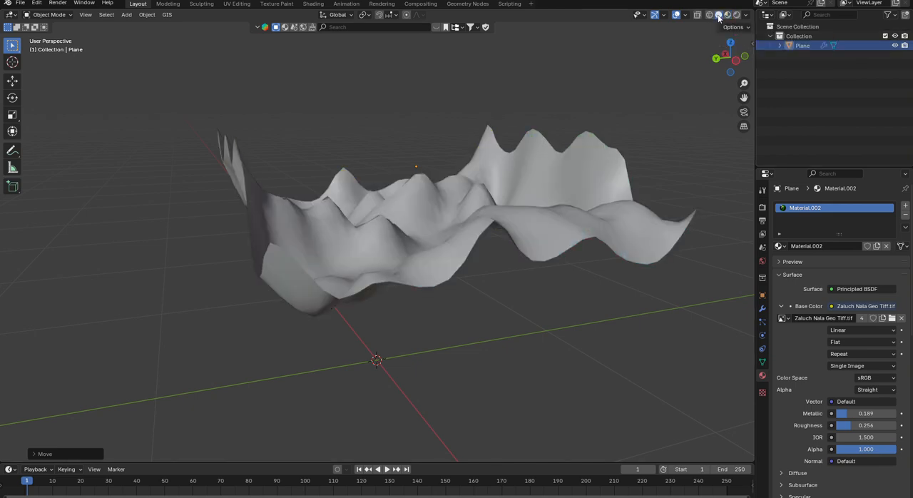
middle_click_drag(499, 182, 503, 223)
scroll(476, 226, "down", 2)
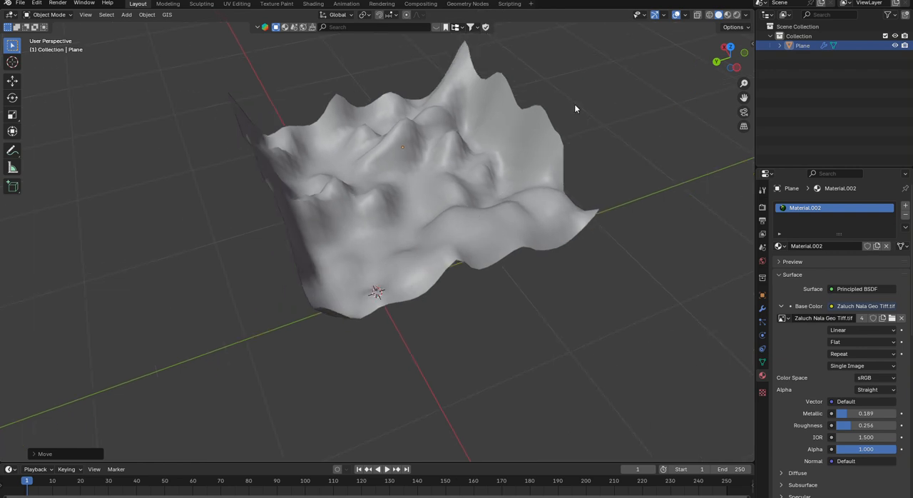
left_click(697, 15)
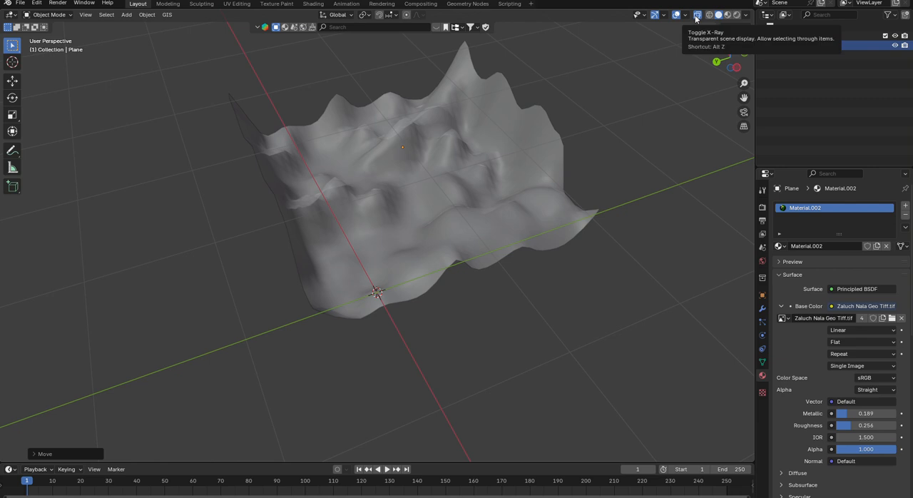
- Inspect the plane's subdivided mesh in Edit Mode, return to Object Mode and turn off X-ray
left_click(57, 15)
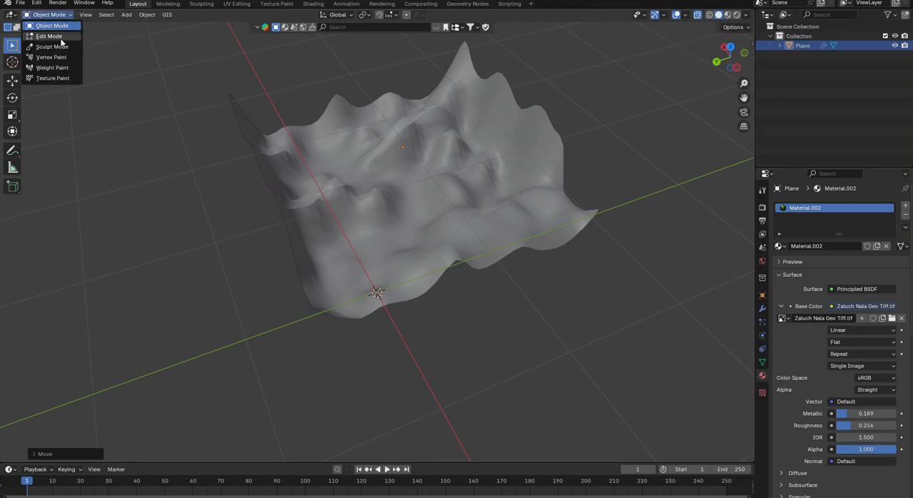
left_click(63, 37)
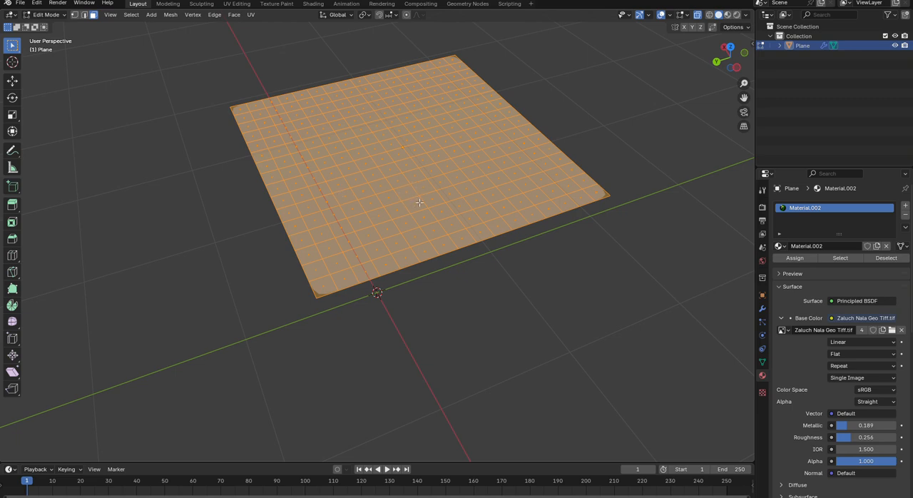
left_click(46, 14)
left_click(44, 26)
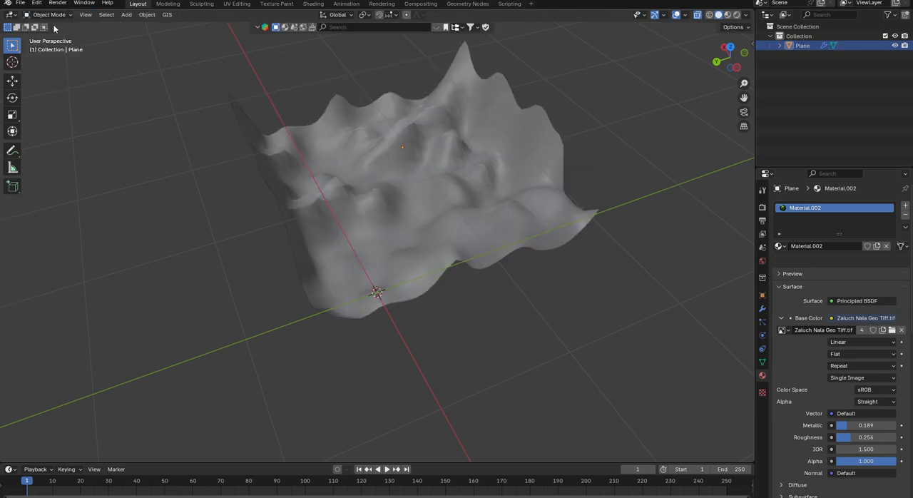
left_click(697, 18)
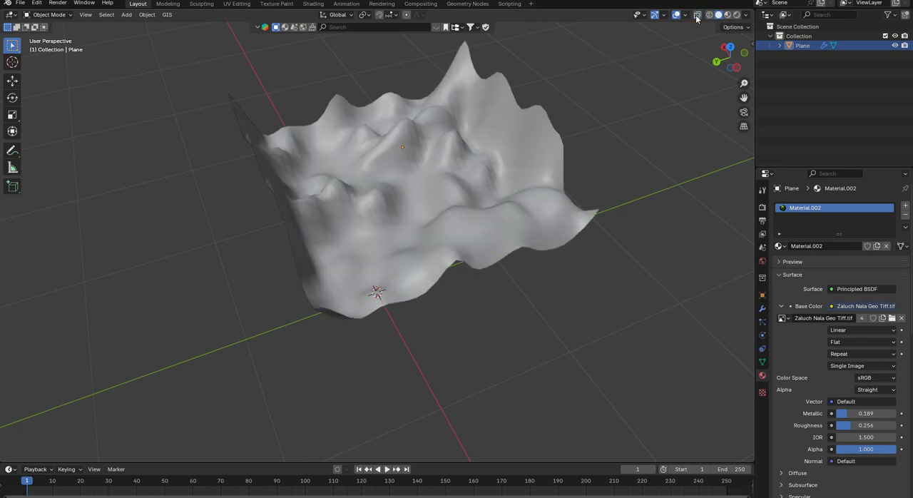
- Compare the terrain in Material Preview, Rendered and Solid shading, finishing in Material Preview
left_click(728, 15)
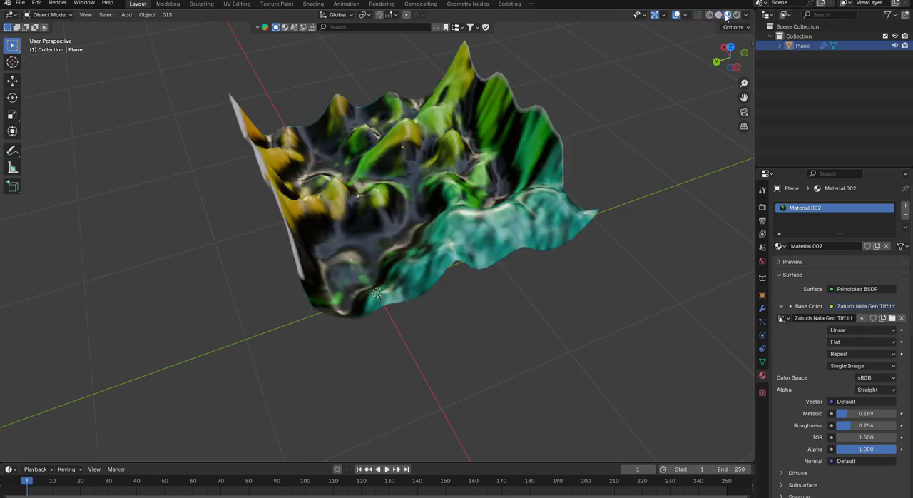
left_click(737, 15)
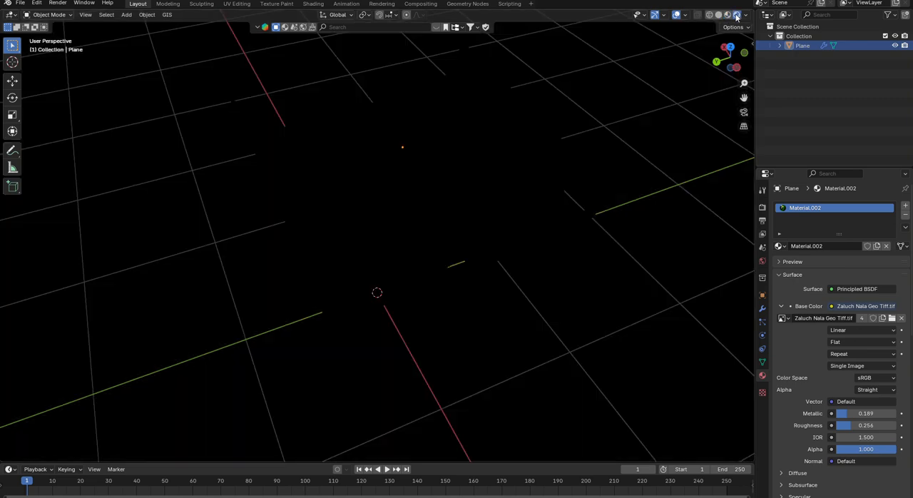
mouse_move(371, 221)
middle_mouse_down()
mouse_move(458, 206)
mouse_move(435, 204)
mouse_move(485, 150)
mouse_move(377, 157)
mouse_move(389, 192)
mouse_move(534, 196)
mouse_move(535, 159)
middle_mouse_up()
left_click(719, 15)
left_click(728, 15)
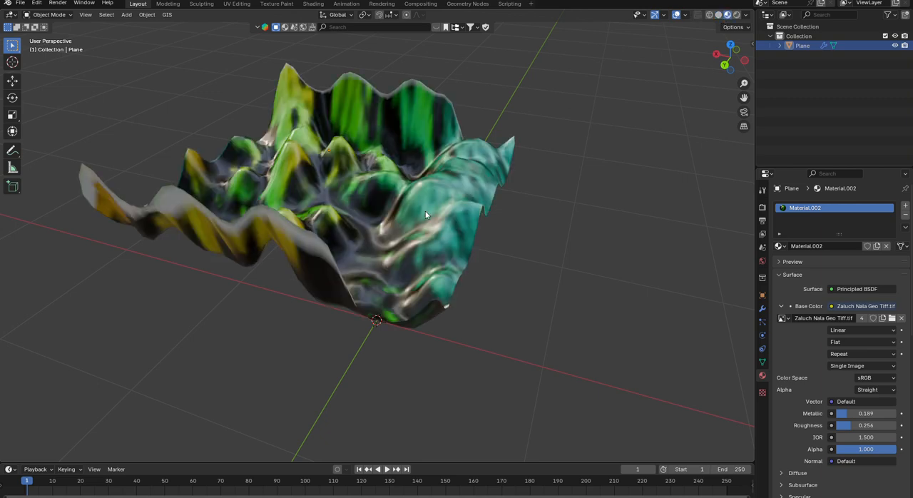
- Examine the textured terrain's peaks and valleys from several angles
middle_click_drag(426, 211, 331, 216)
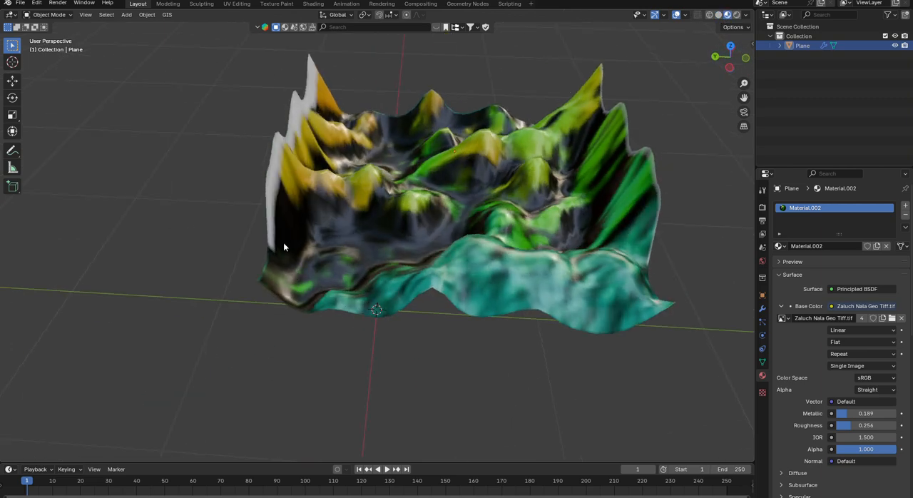
middle_click_drag(284, 245, 407, 243)
scroll(382, 188, "up", 3)
mouse_move(382, 188)
middle_mouse_down()
mouse_move(356, 211)
mouse_move(389, 187)
mouse_move(385, 176)
middle_mouse_up()
scroll(356, 212, "down", 3)
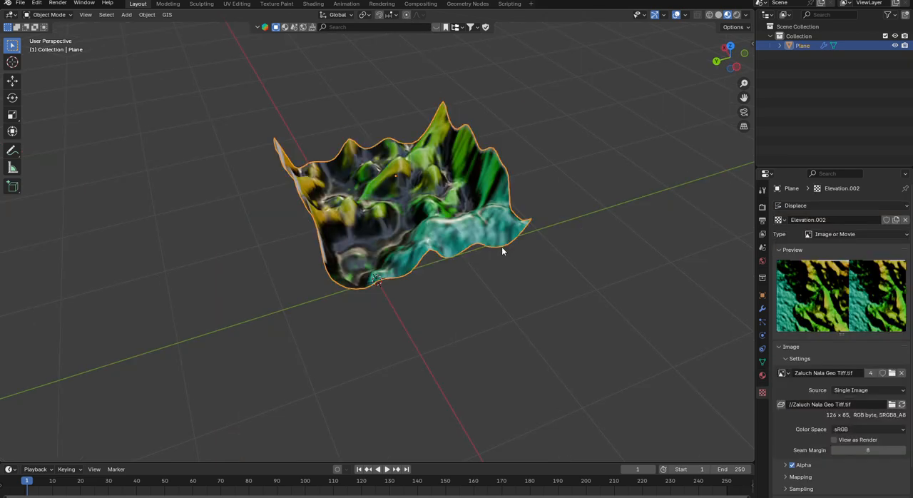
middle_click_drag(502, 247, 512, 228)
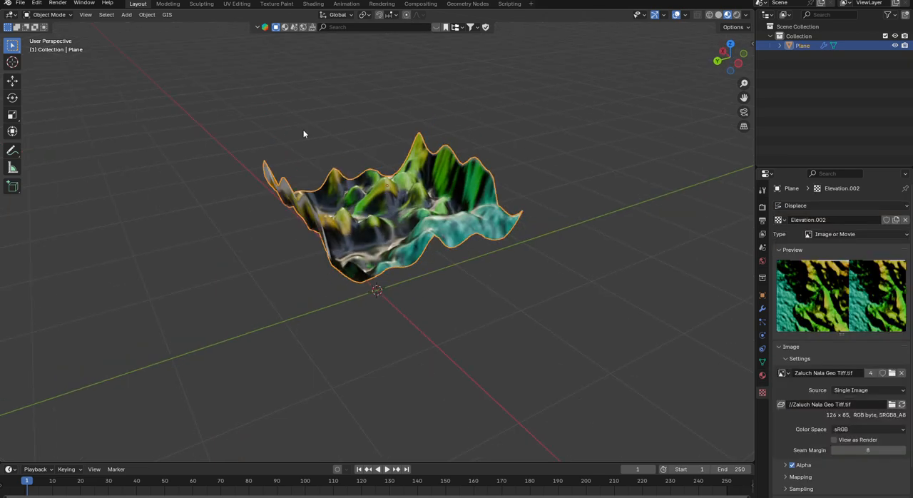
- Try to render an image of the scene and deselect the terrain plane
left_click(57, 3)
left_click(75, 13)
left_click(260, 220)
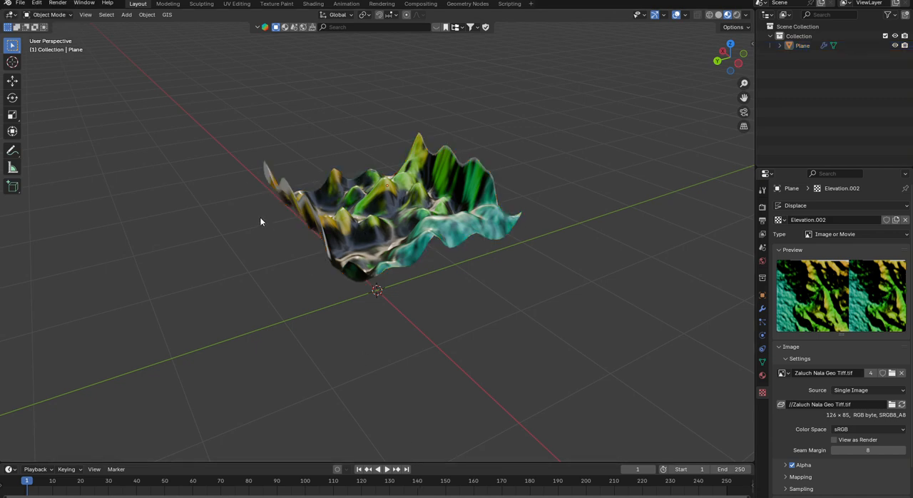
- Add a camera to the terrain scene
scroll(307, 240, "down", 2)
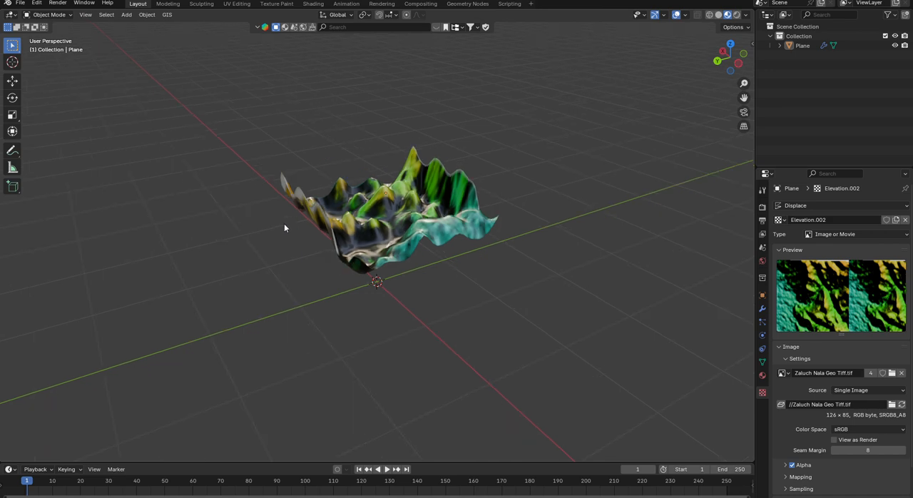
left_click(127, 15)
mouse_move(150, 26)
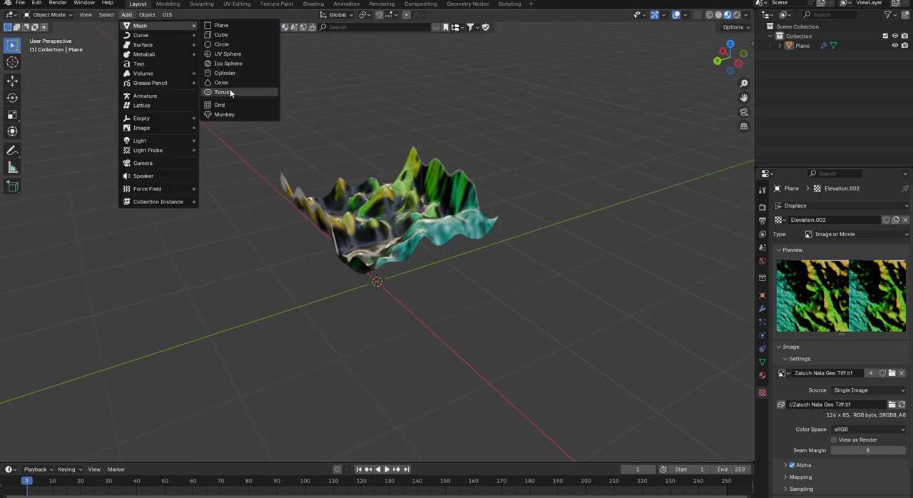
mouse_move(158, 191)
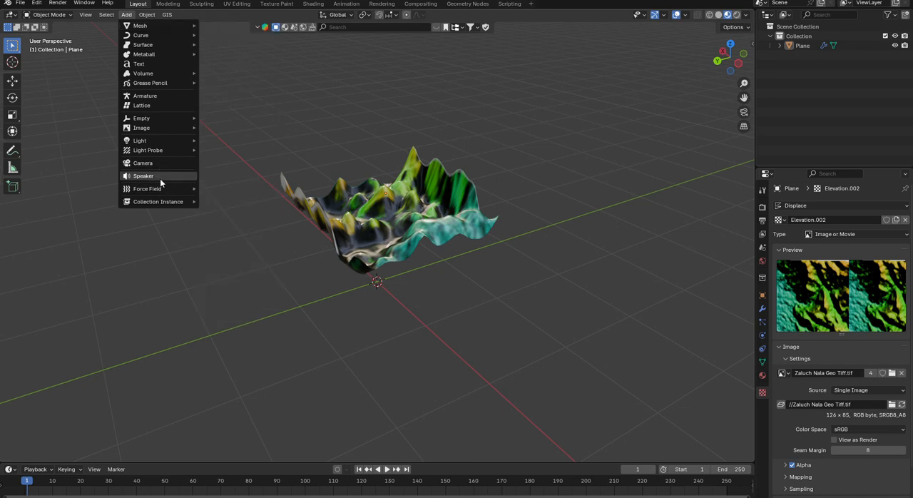
left_click(156, 165)
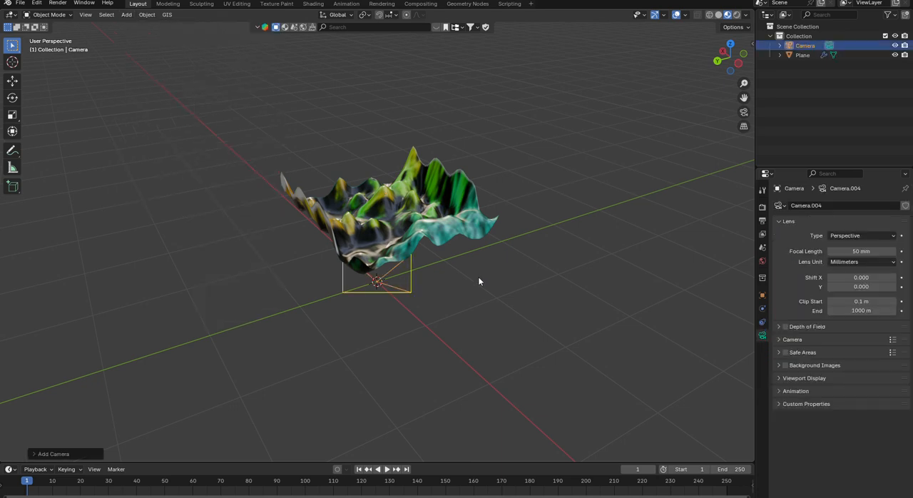
- Move the new camera away from the origin to a position raised above and beside the terrain
middle_click_drag(342, 220, 443, 203)
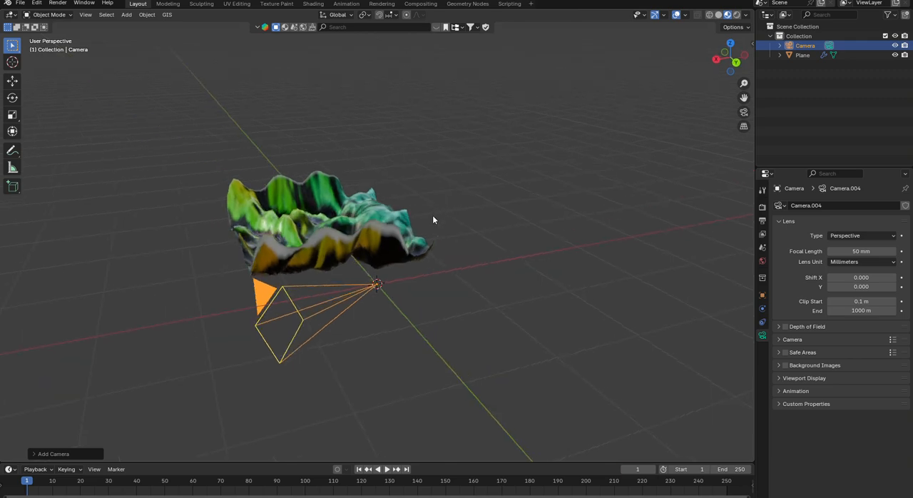
key("g")
left_click(539, 93)
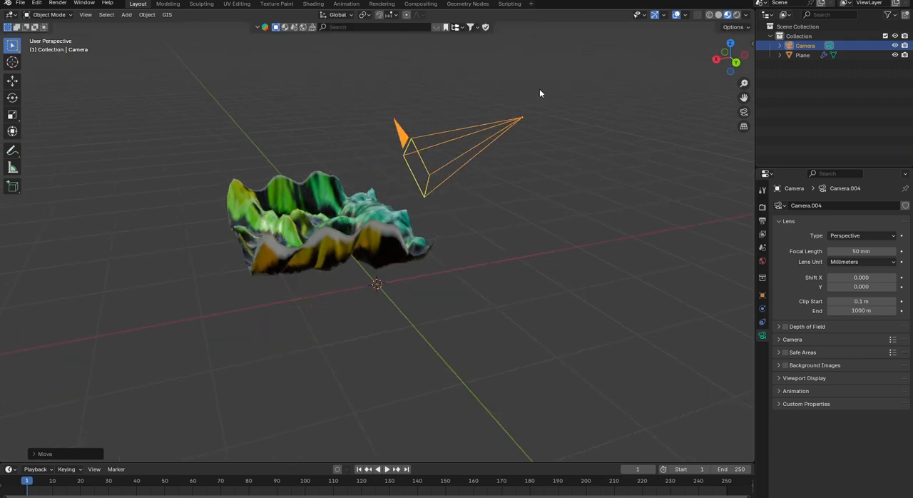
middle_click_drag(539, 93, 360, 166)
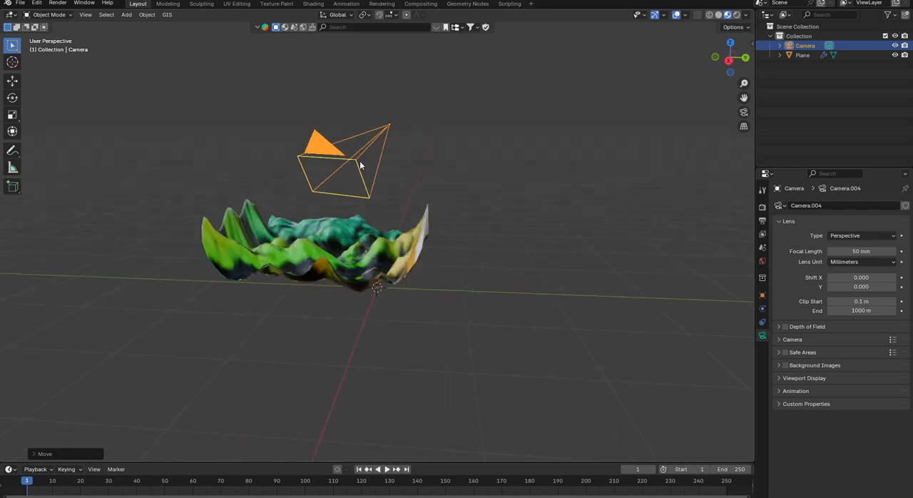
key("g")
left_click(342, 132)
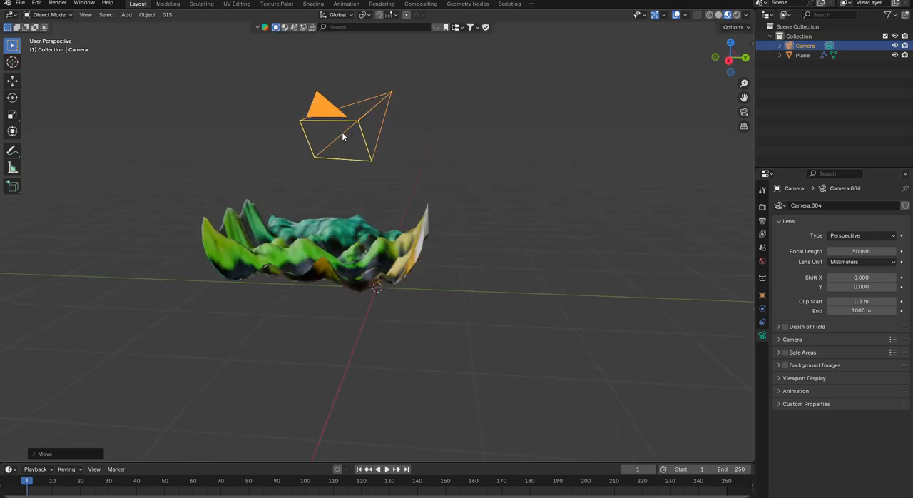
- Rotate the camera around the global Z axis to aim it toward the terrain, and deselect it
key("r")
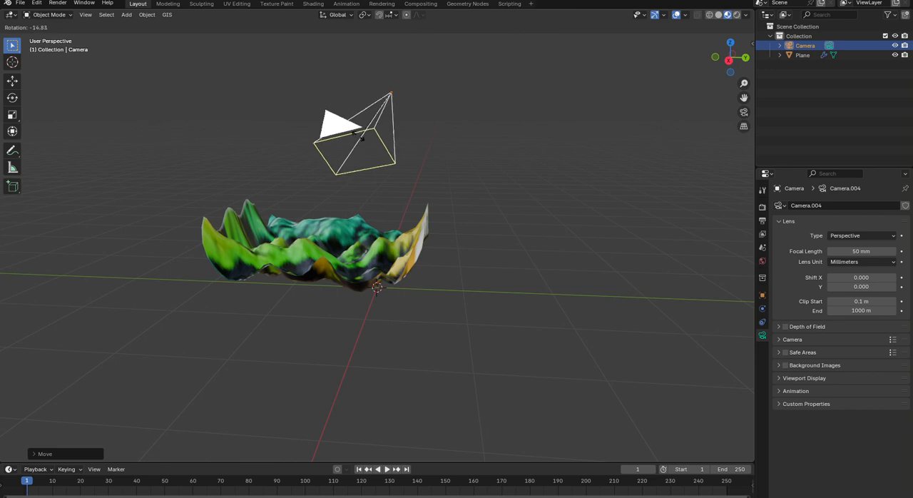
key("z")
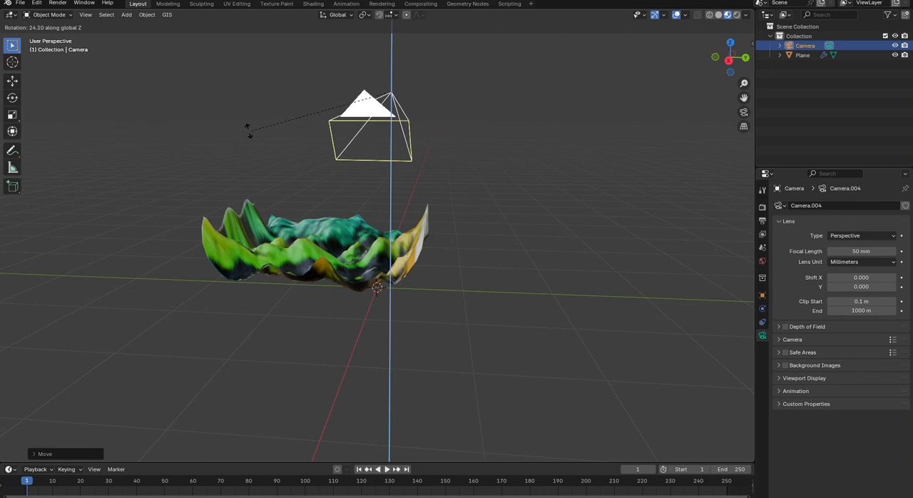
left_click(277, 129)
left_click(526, 180)
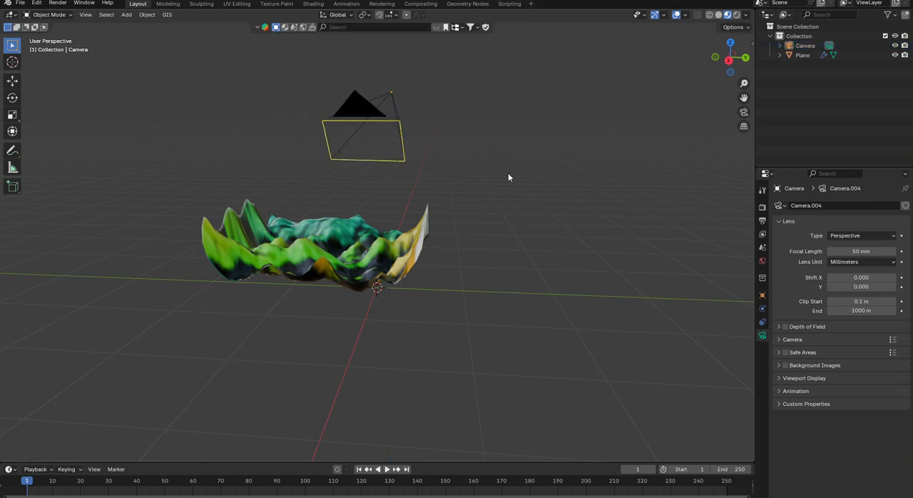
mouse_move(509, 175)
middle_mouse_down()
mouse_move(324, 201)
mouse_move(231, 161)
mouse_move(183, 173)
mouse_move(194, 190)
middle_mouse_up()
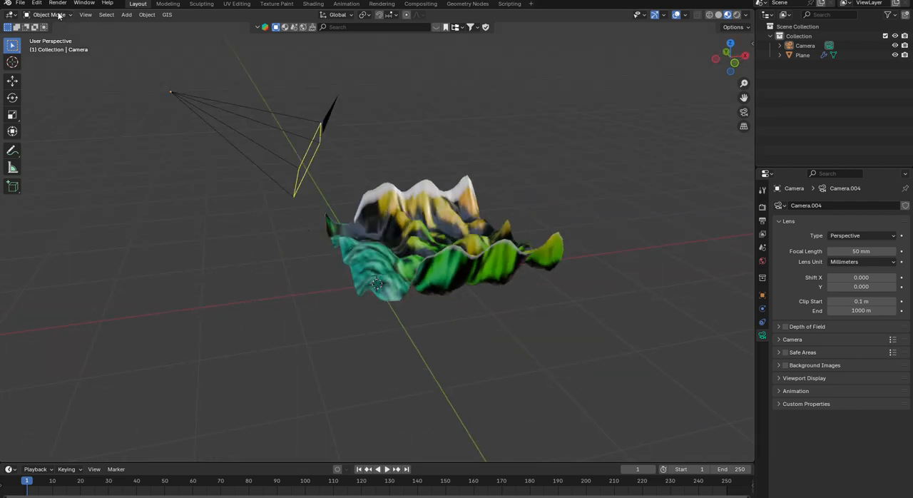
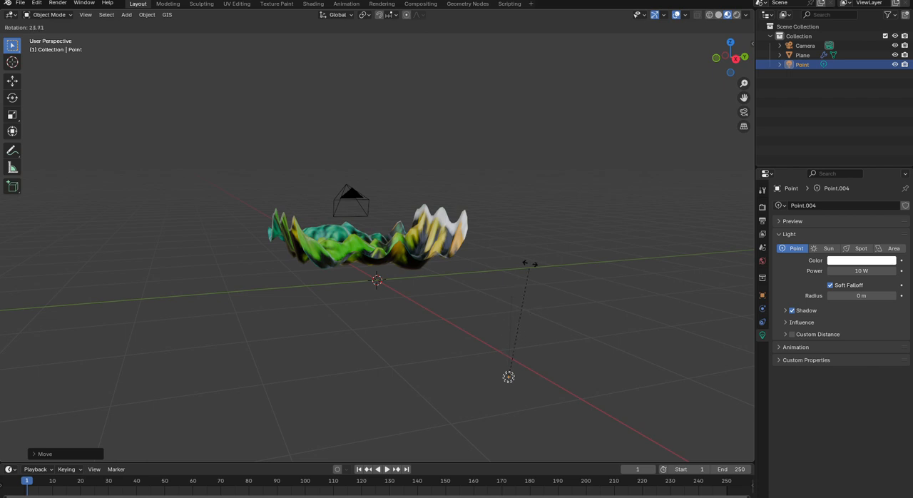
- Rotate the point light by about 34° and raise it along the global Z axis above the terrain
left_click(532, 303)
middle_click_drag(514, 301, 493, 224)
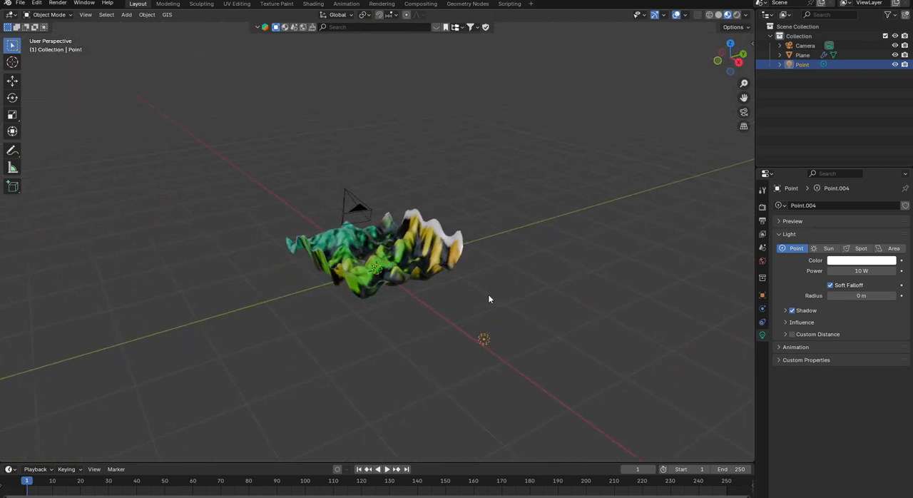
key("g")
key("z")
left_click(485, 166)
middle_click_drag(485, 167, 449, 258)
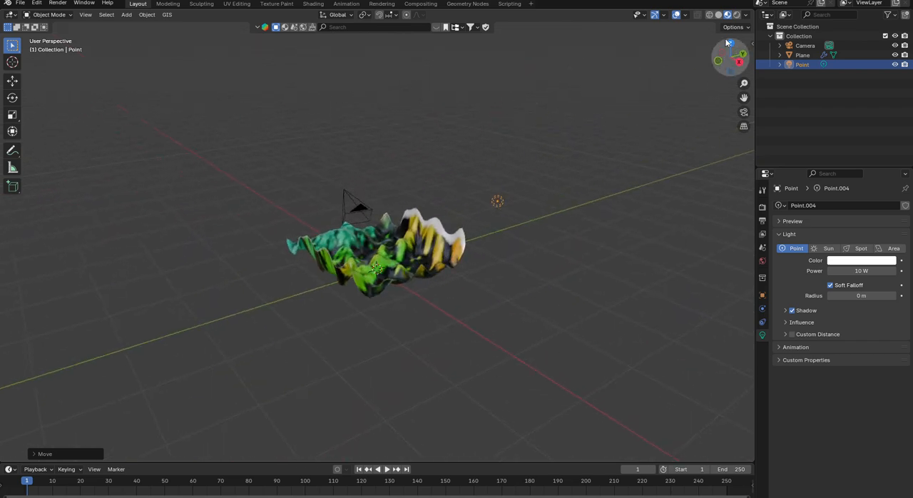
- Switch the viewport to rendered shading and move the point light down closer to the terrain
left_click(737, 15)
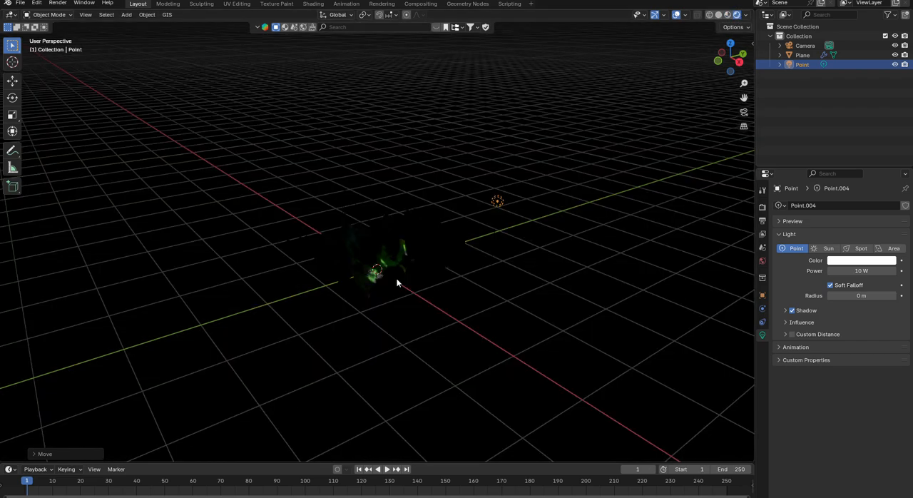
key("g")
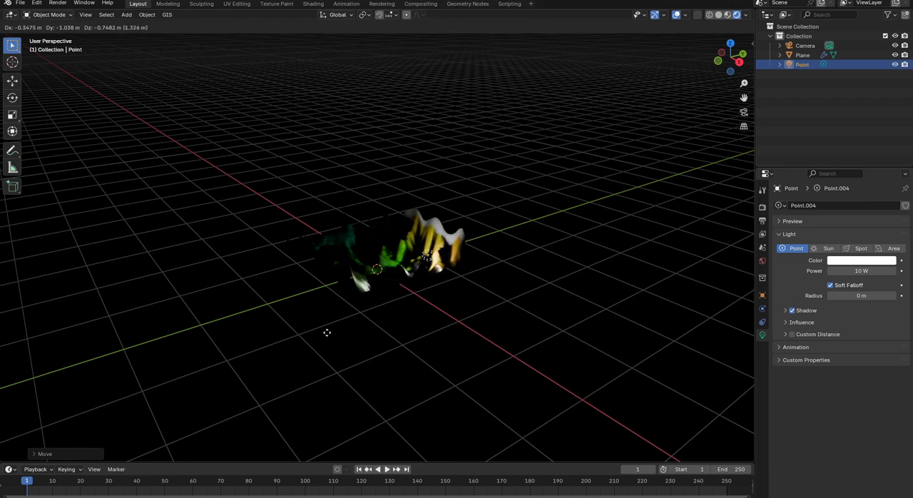
left_click(327, 332)
middle_click_drag(379, 267, 348, 299)
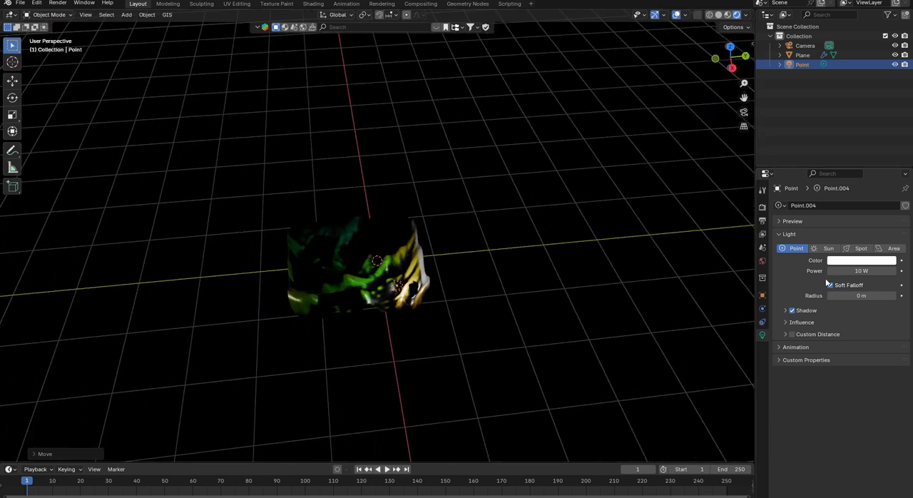
- Change the light type to Sun and move the light well off to the side of the terrain
left_click(827, 248)
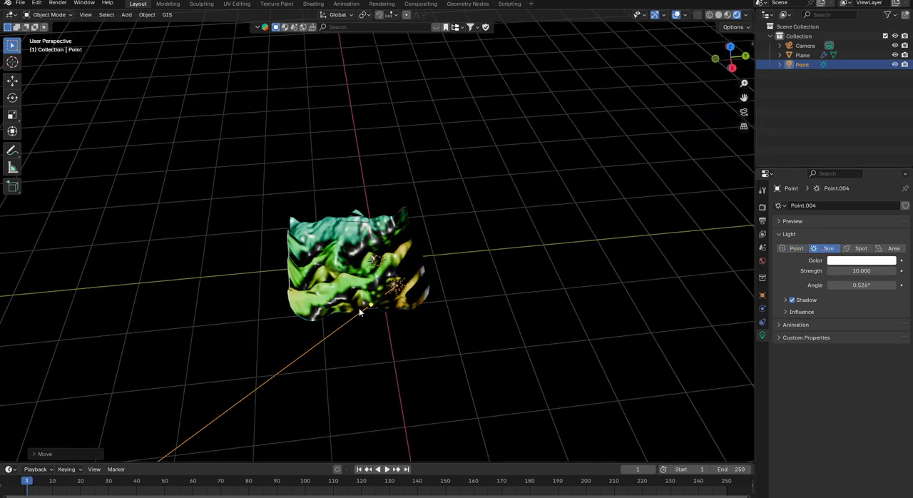
key("g")
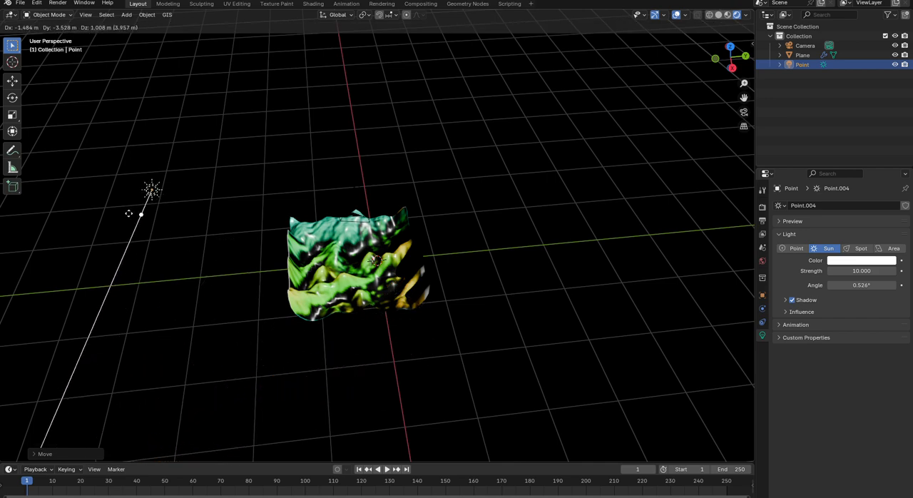
left_click(187, 254)
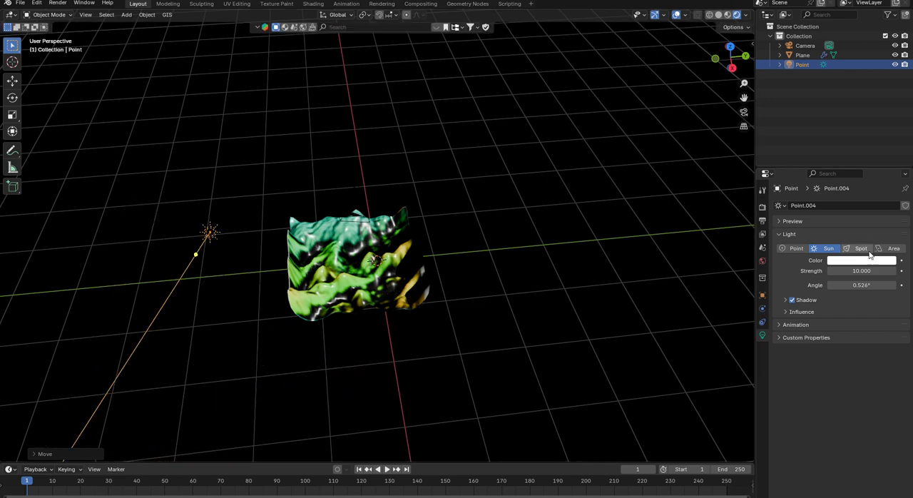
- Switch the light type to Point and back to Sun, and move the light back over to the terrain
left_click(792, 248)
left_click(827, 248)
key("g")
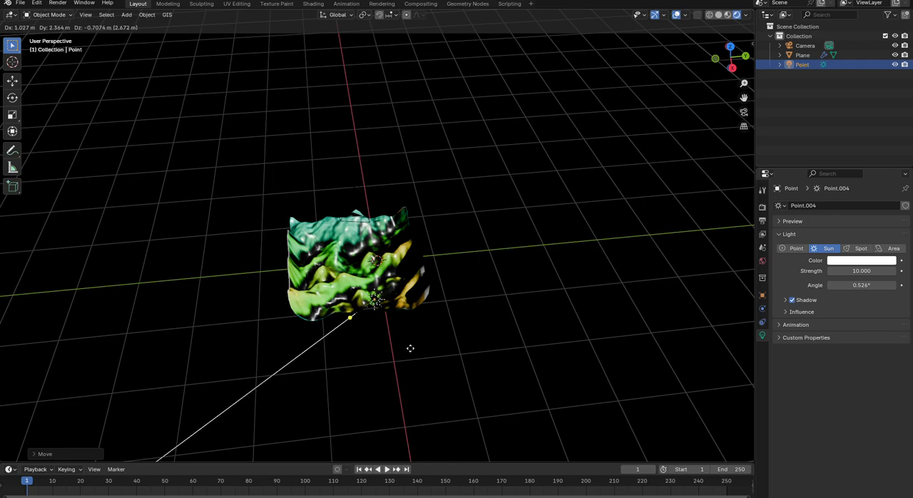
left_click(423, 353)
middle_click_drag(424, 353, 474, 312)
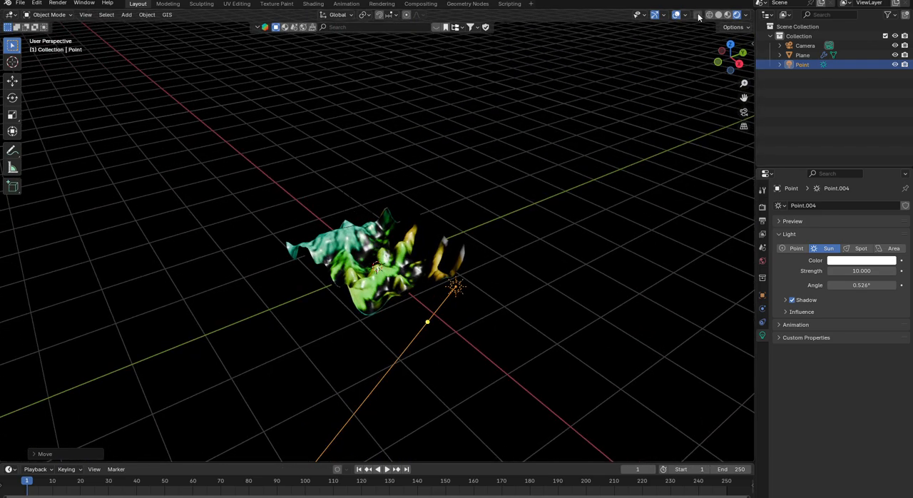
- Return to material preview shading, change the light type to Point, and move the light beside the terrain
left_click(728, 14)
middle_click_drag(421, 253, 486, 227)
left_click(794, 250)
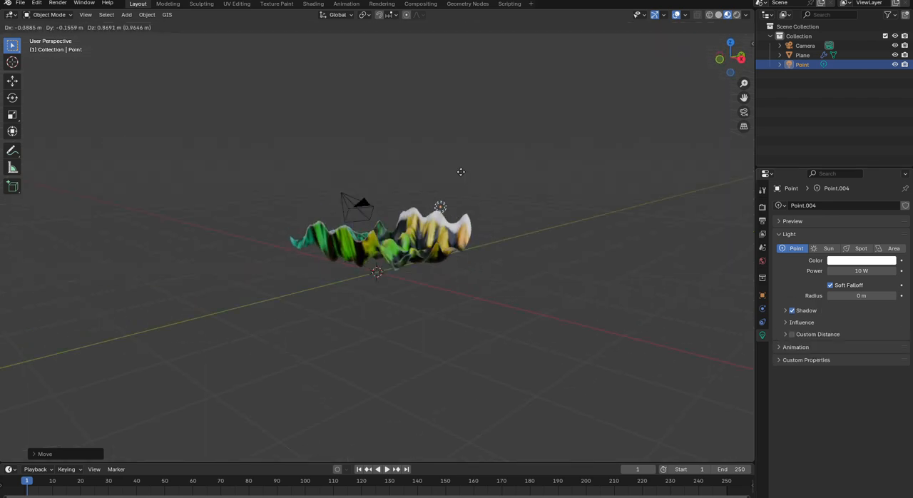
middle_click_drag(452, 197, 463, 254)
key("g")
left_click(347, 310)
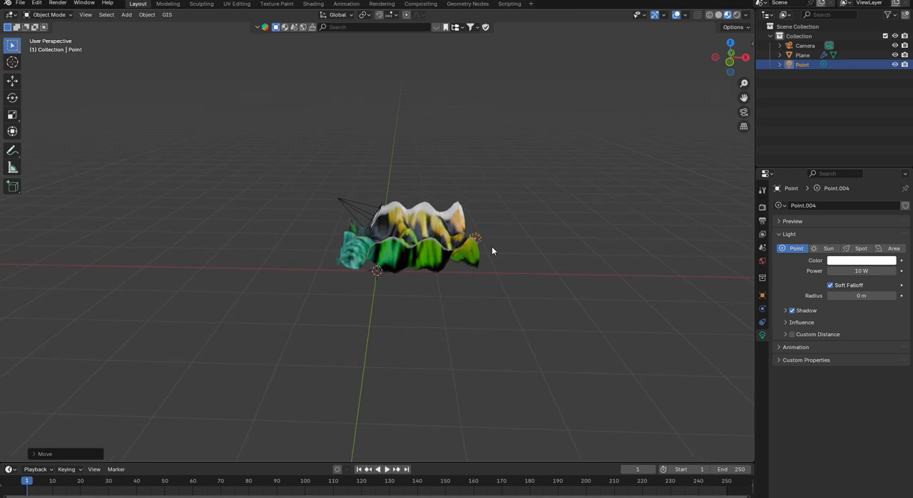
- Raise the point light about 0.68 m along the global Z axis
key("g")
key("z")
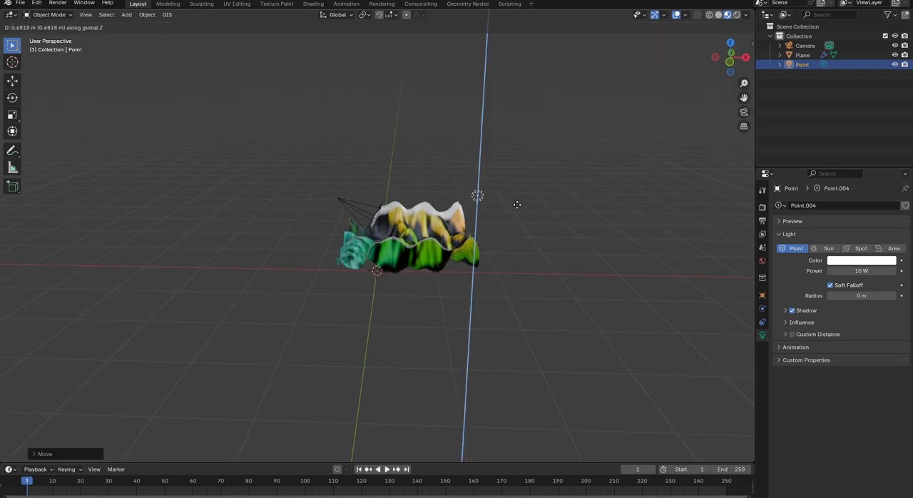
left_click(517, 204)
middle_click_drag(518, 205, 221, 221)
- Move the camera farther away from the terrain and higher above it
left_click(364, 215)
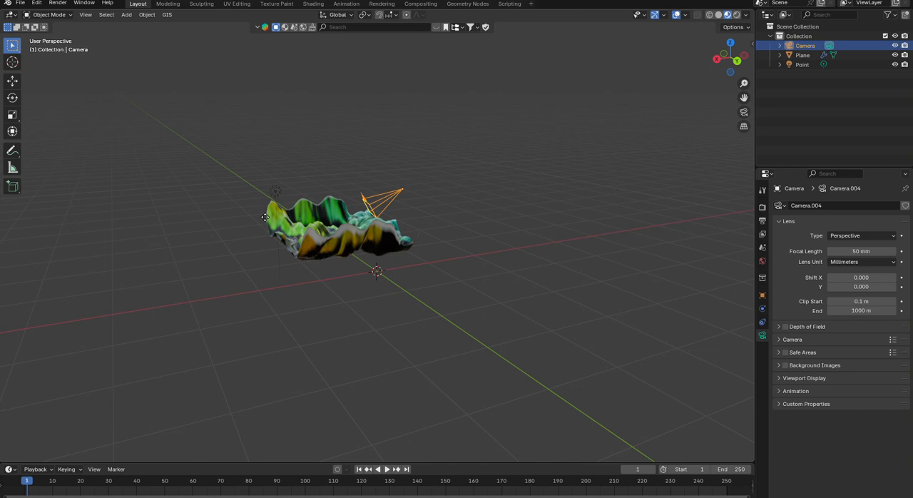
key("g")
left_click(319, 197)
middle_click_drag(319, 197, 443, 201)
middle_click_drag(343, 185, 423, 187)
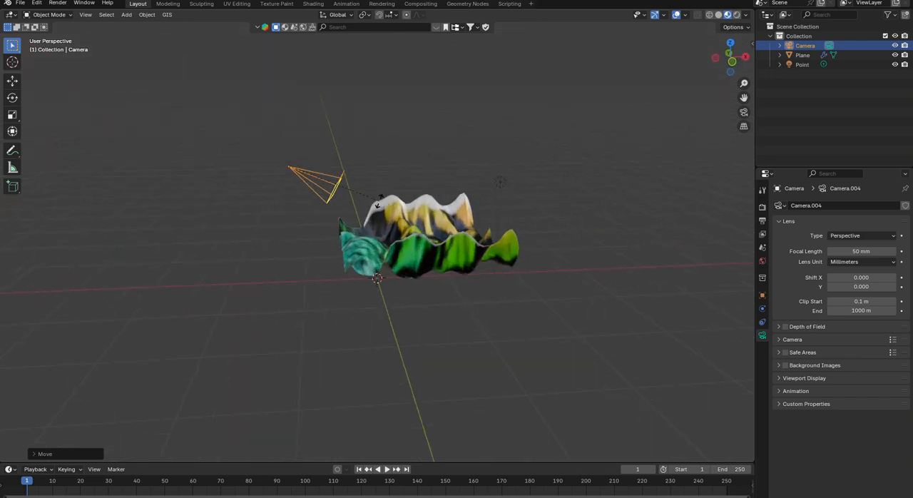
- Rotate the camera slightly downward by about 2.5°, shift it about 0.3 m farther from the terrain, and deselect it
key("r")
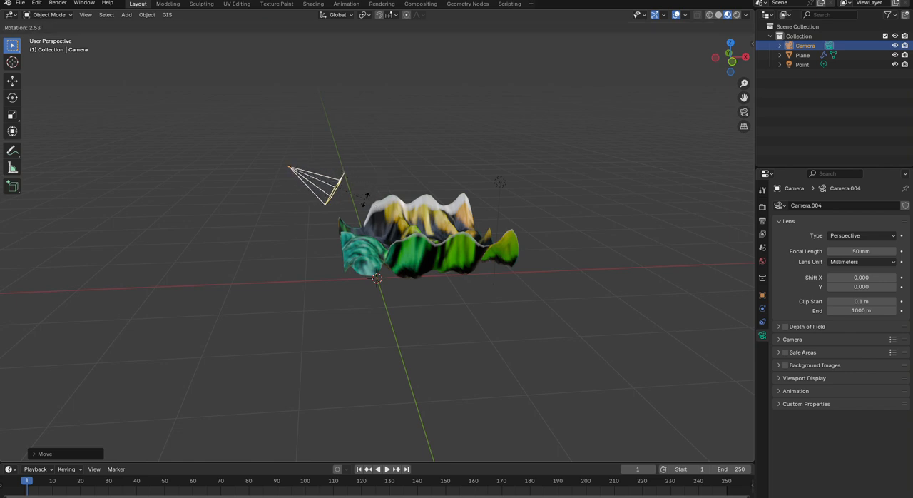
left_click(366, 203)
key("r")
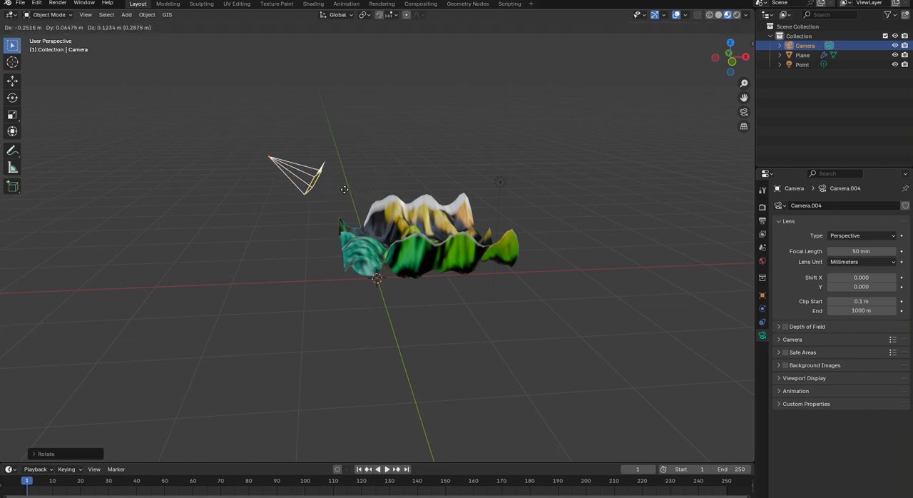
left_click(346, 188)
left_click(647, 210)
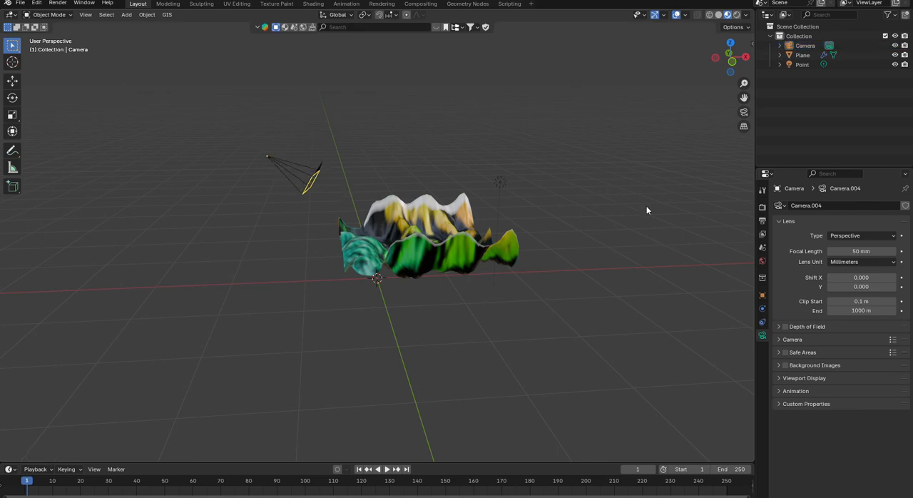
- Preview the terrain in rendered shading with the light selected and compare its Sun and Point types
left_click(738, 15)
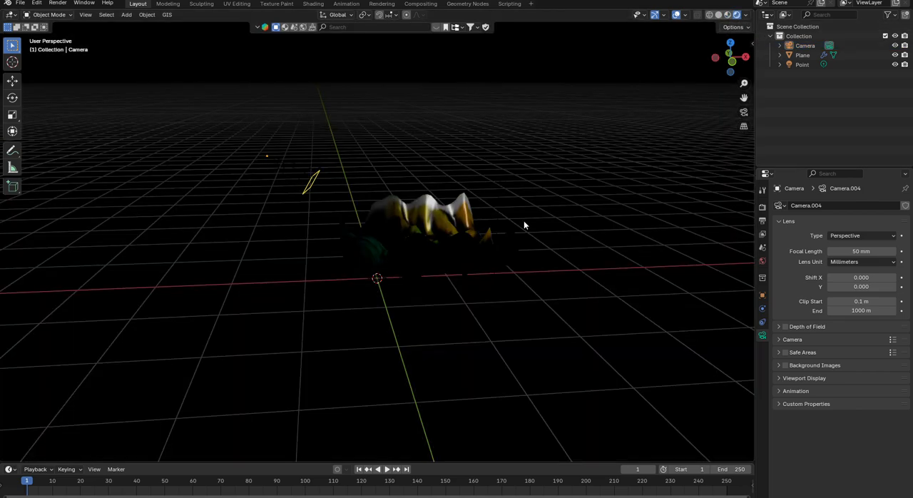
left_click(498, 183)
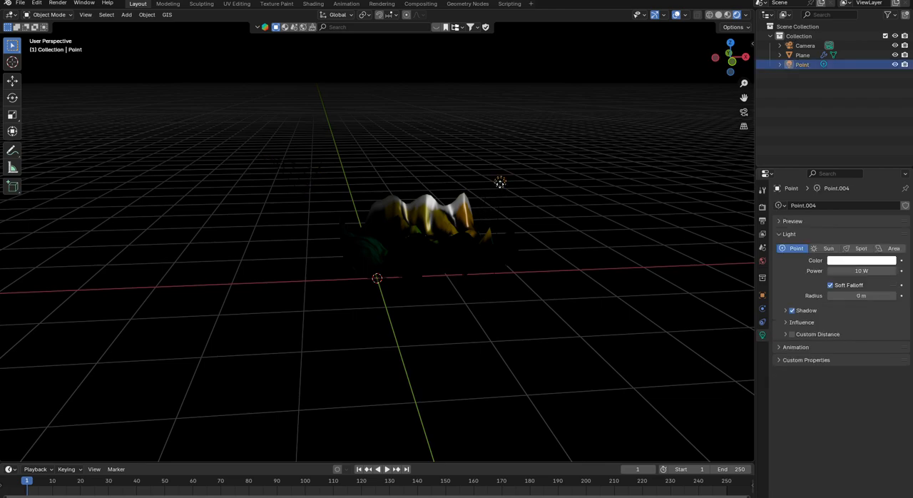
middle_click_drag(493, 238, 461, 256)
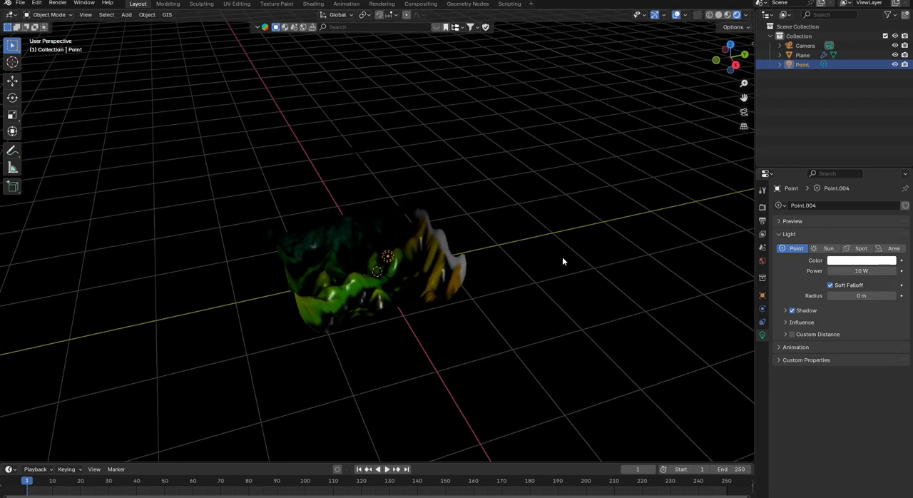
left_click(826, 249)
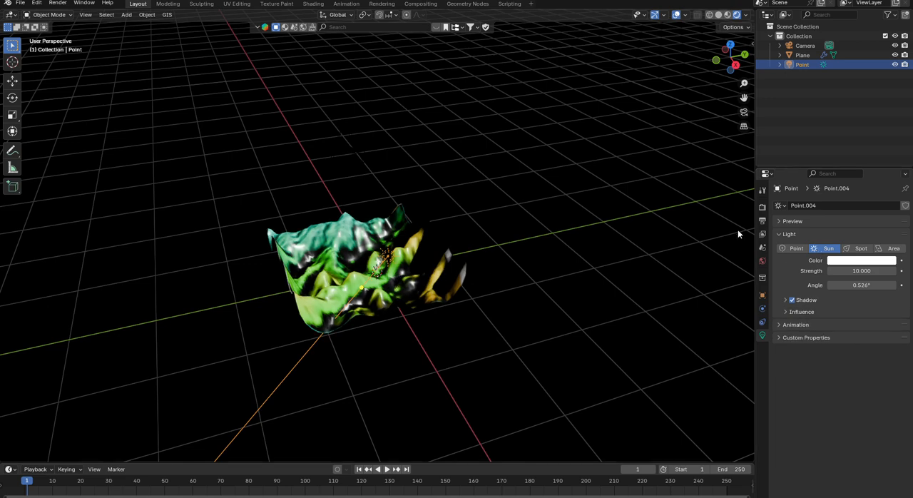
left_click(797, 249)
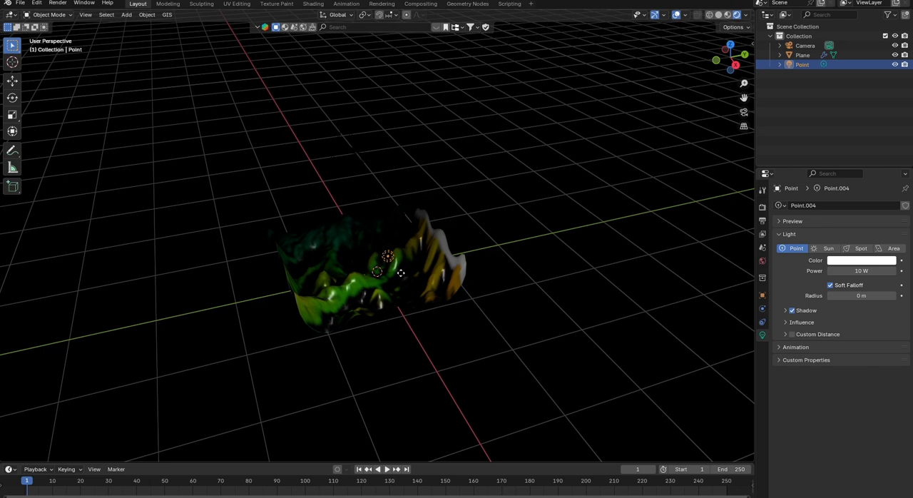
key("g")
key("x")
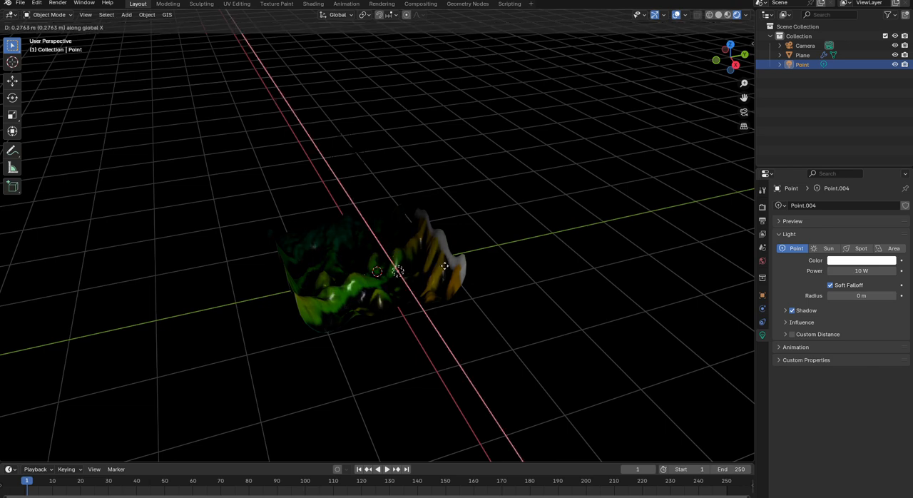
right_click(439, 266)
- Move the point light about 0.3 m along the global Y axis and change its type to Sun
key("g")
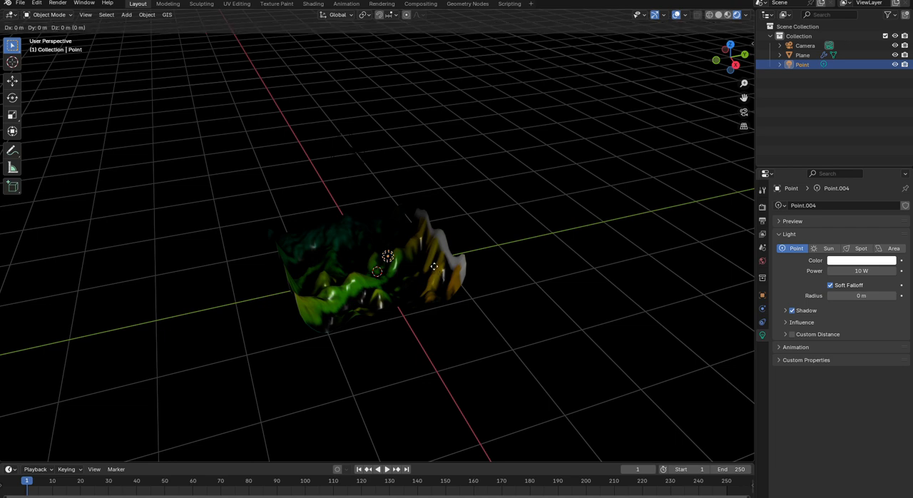
key("y")
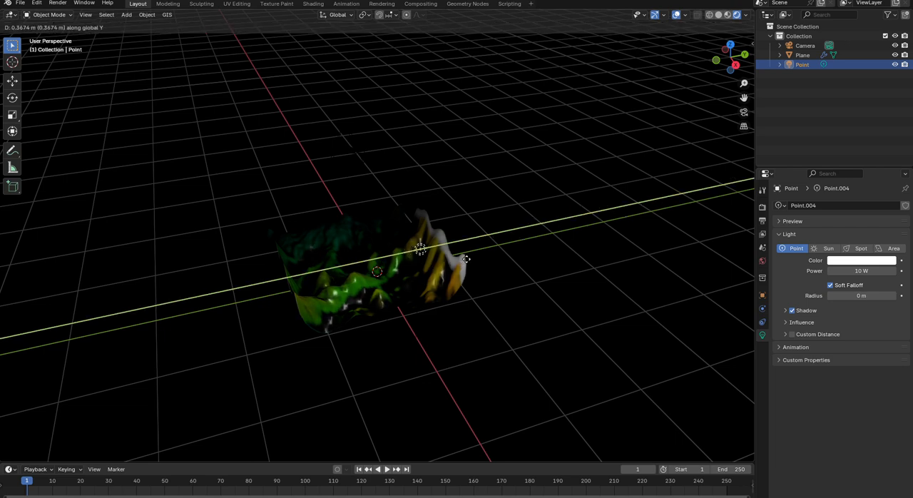
left_click(465, 258)
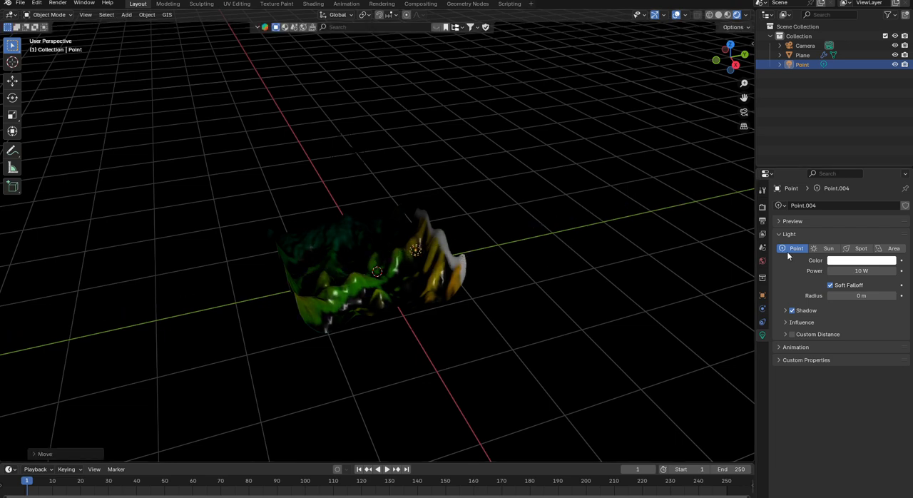
left_click(829, 249)
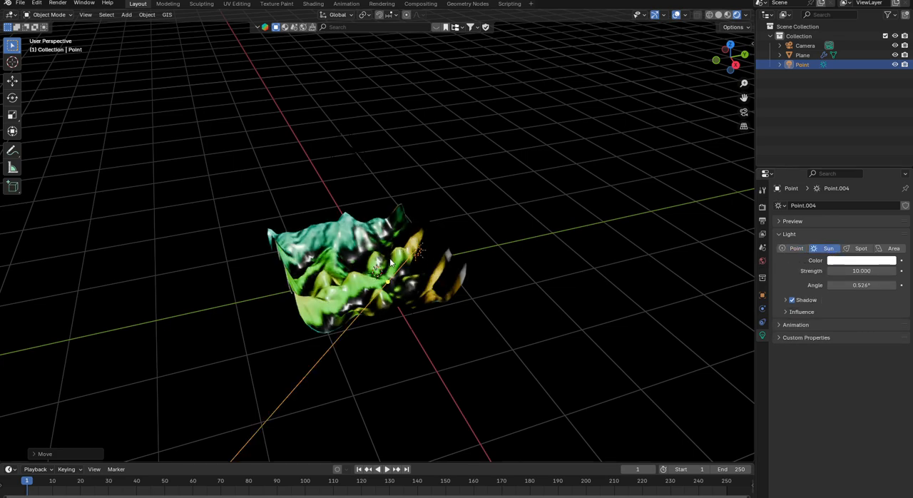
middle_click_drag(448, 244, 364, 244)
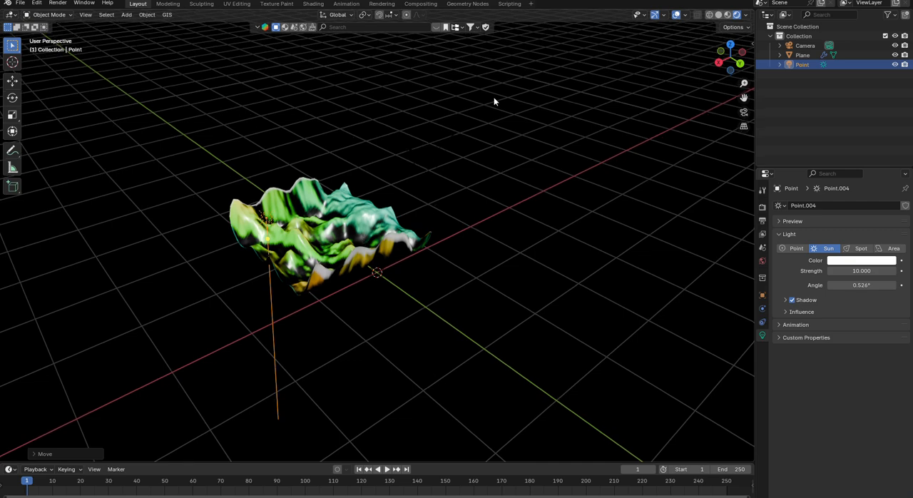
- Return to material preview shading, render an image of the terrain to check the whole frame, and close the render window
left_click(727, 15)
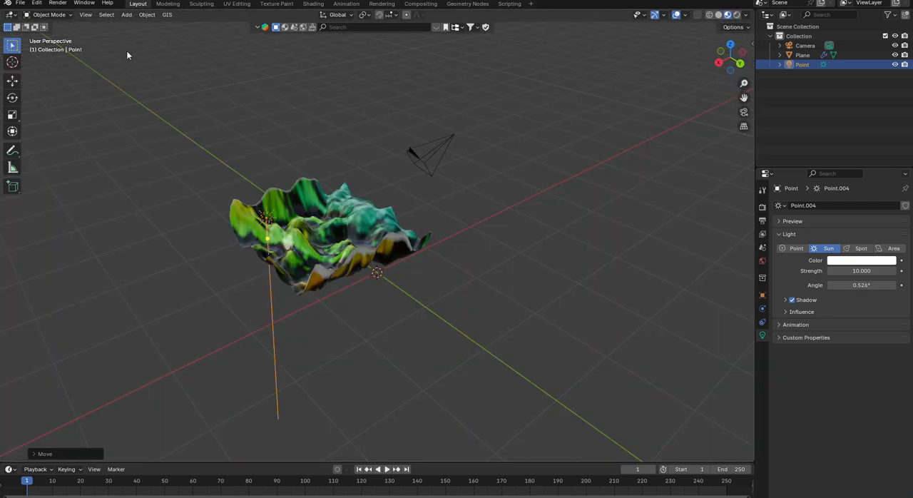
left_click(124, 15)
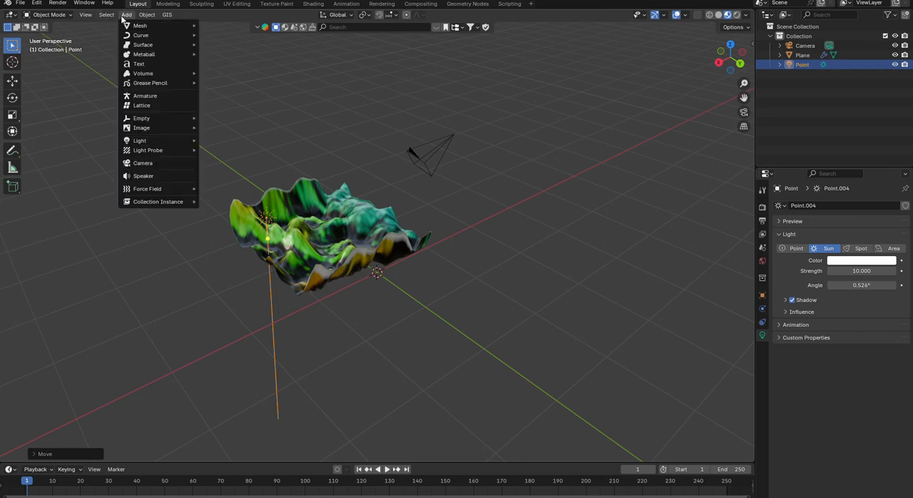
left_click(58, 3)
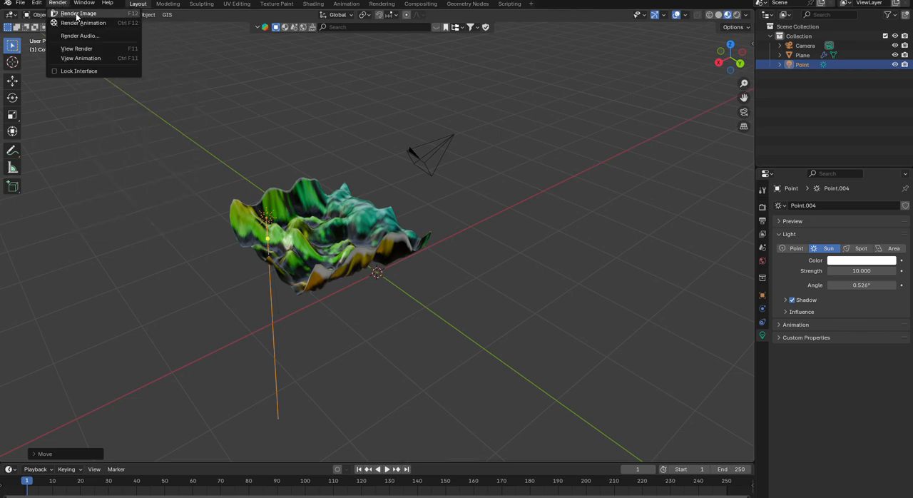
left_click(75, 14)
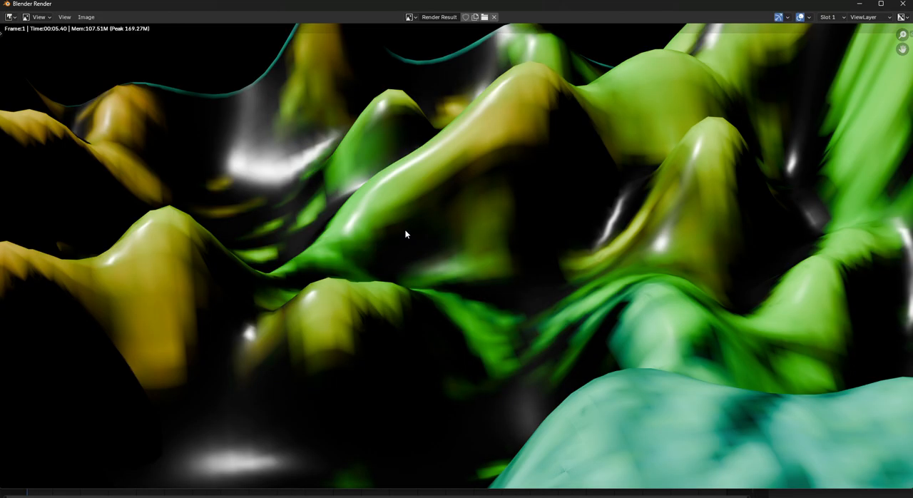
scroll(418, 239, "down", 4)
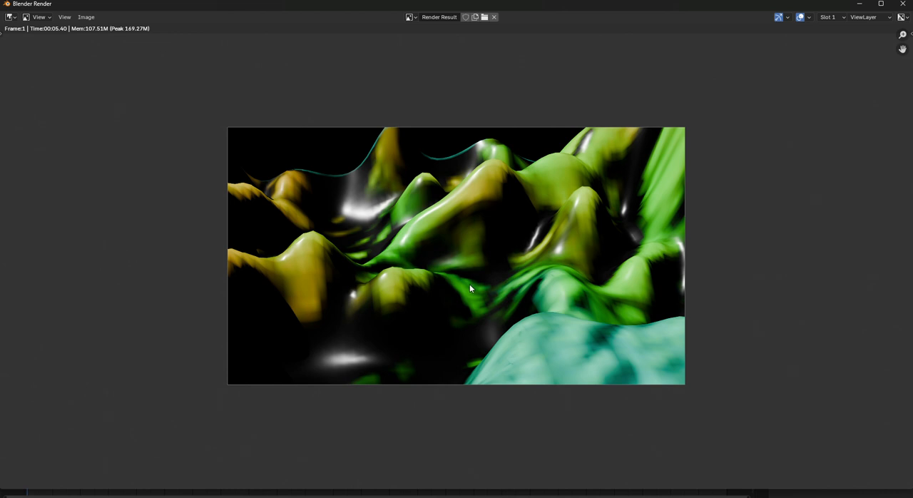
left_click(905, 6)
middle_click_drag(403, 186, 378, 165)
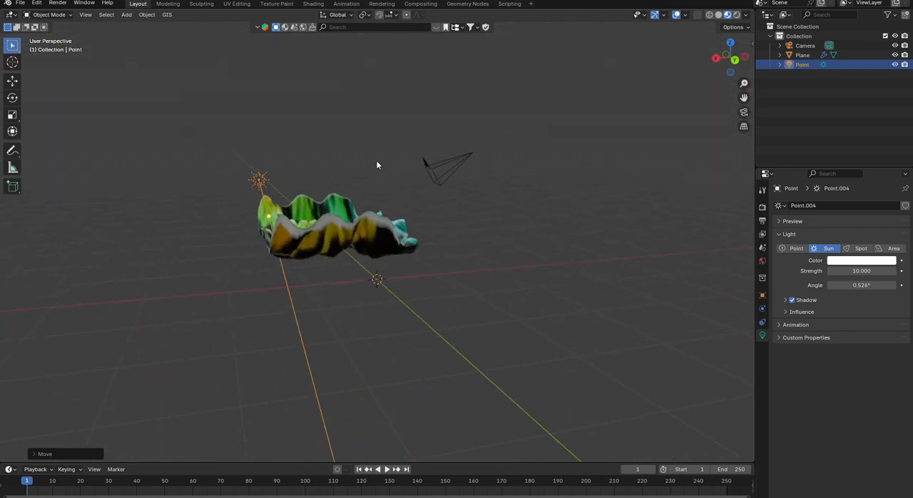
- Scale the camera object down to a small fraction of its size and deselect it
left_click(451, 179)
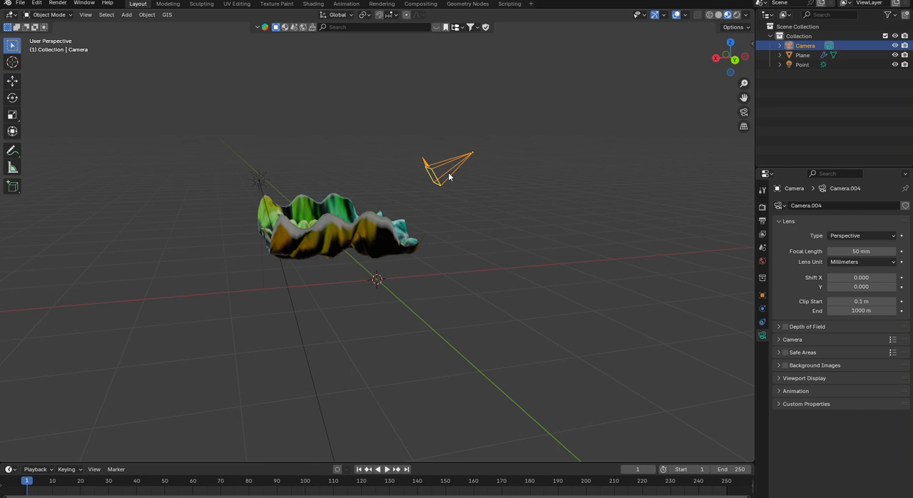
scroll(449, 176, "down", 2)
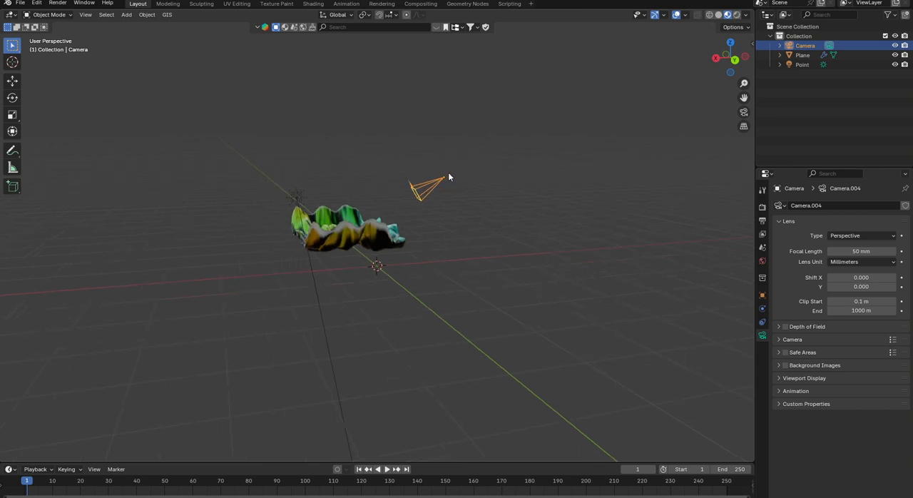
key("s")
left_click(436, 181)
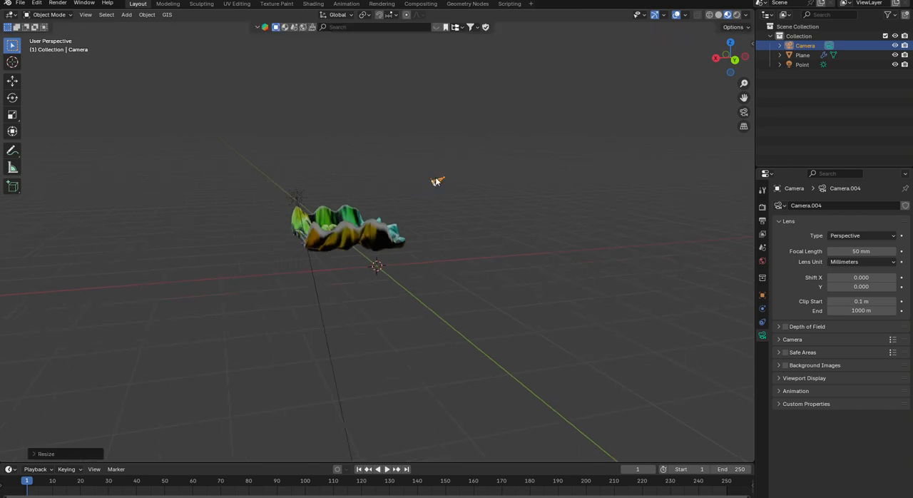
scroll(437, 178, "up", 1)
left_click(75, 98)
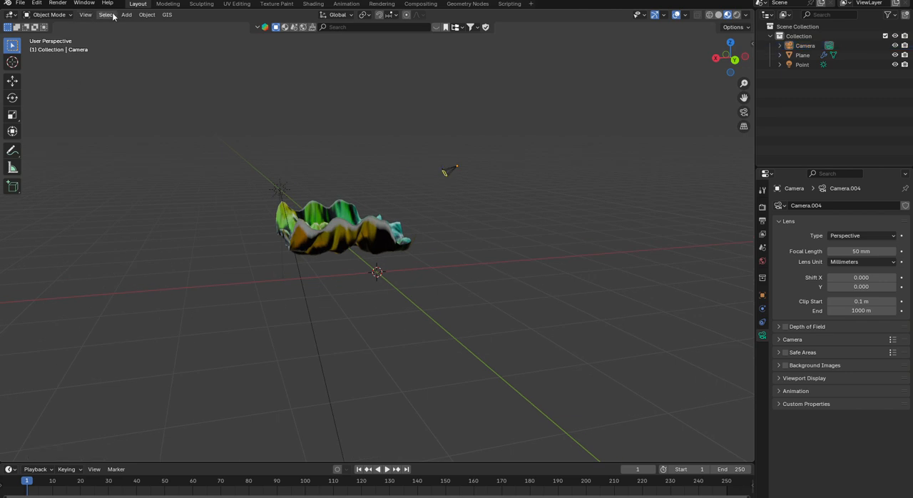
- Render an image to check how the terrain is framed with the shrunken camera, and close the render window
left_click(58, 4)
left_click(71, 15)
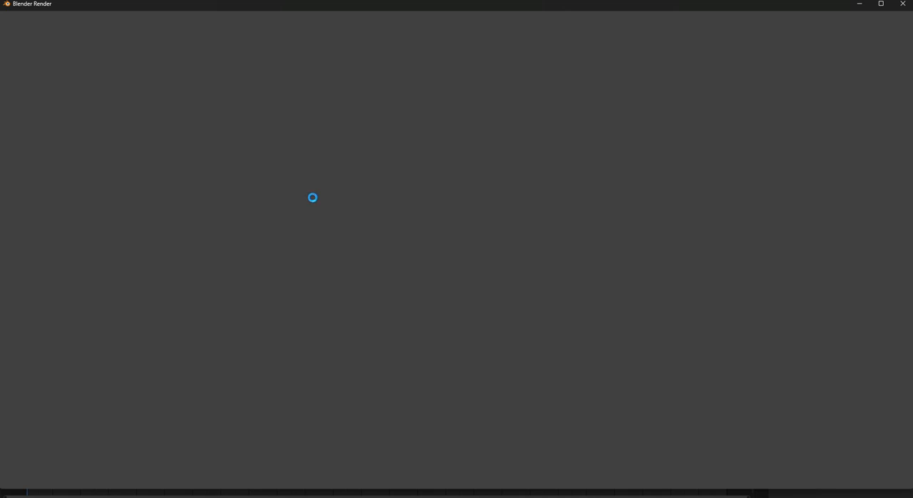
scroll(342, 175, "down", 6)
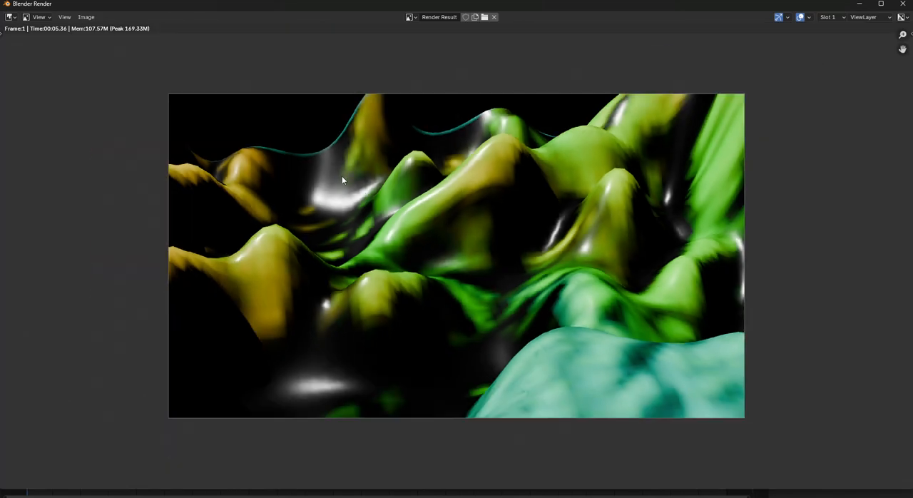
key("Escape")
- Scale the camera up along the global X axis until its frame roughly spans the terrain's width
middle_click_drag(408, 122, 404, 191)
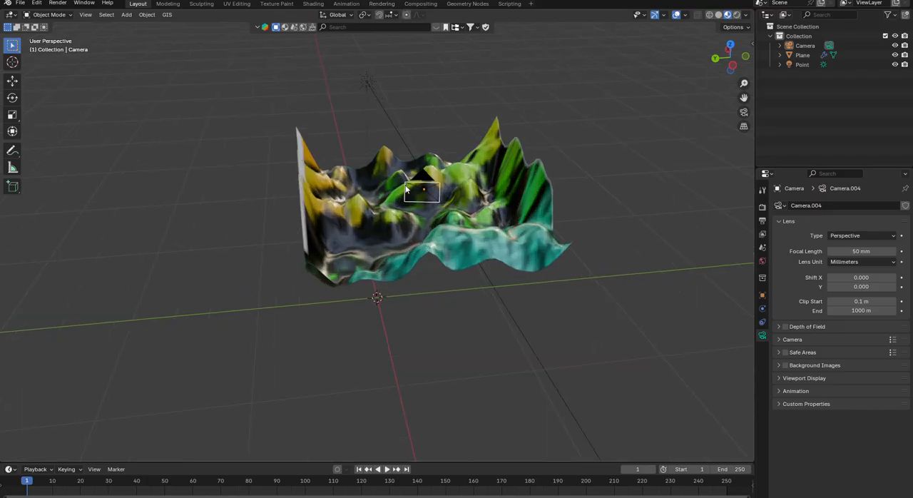
scroll(414, 207, "down", 3)
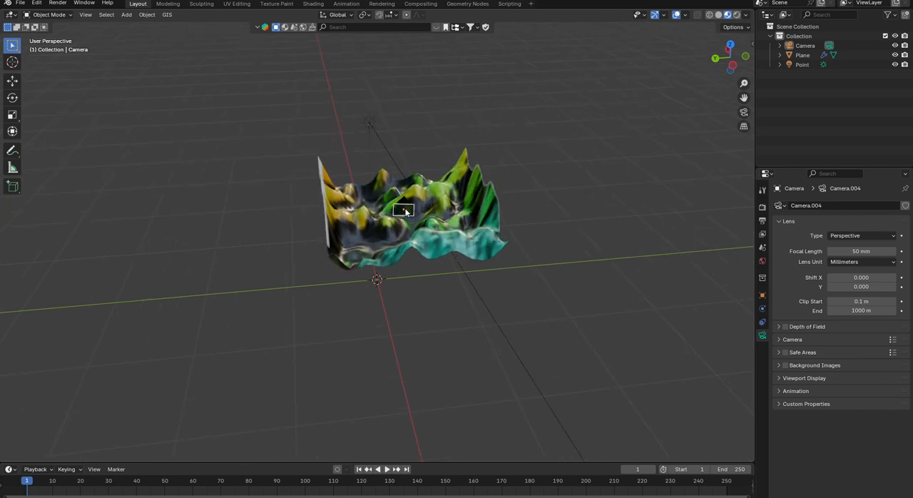
left_click(406, 212)
key("s")
key("x")
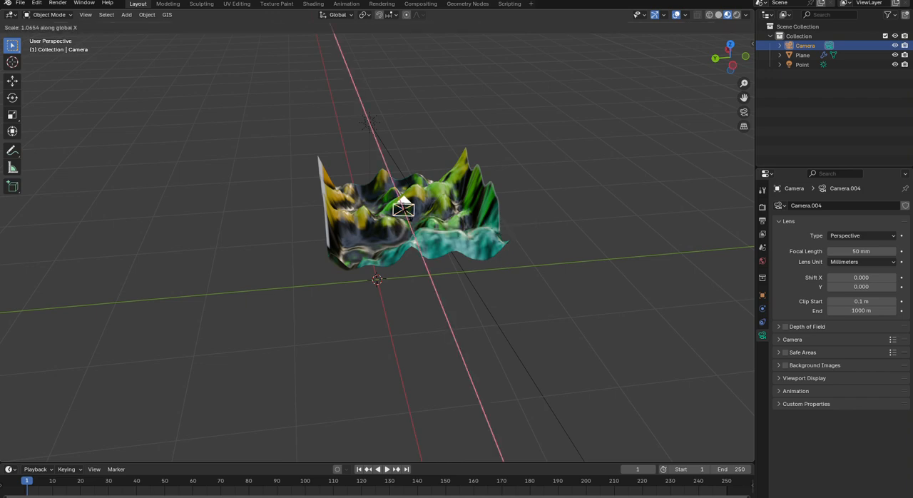
left_click(645, 210)
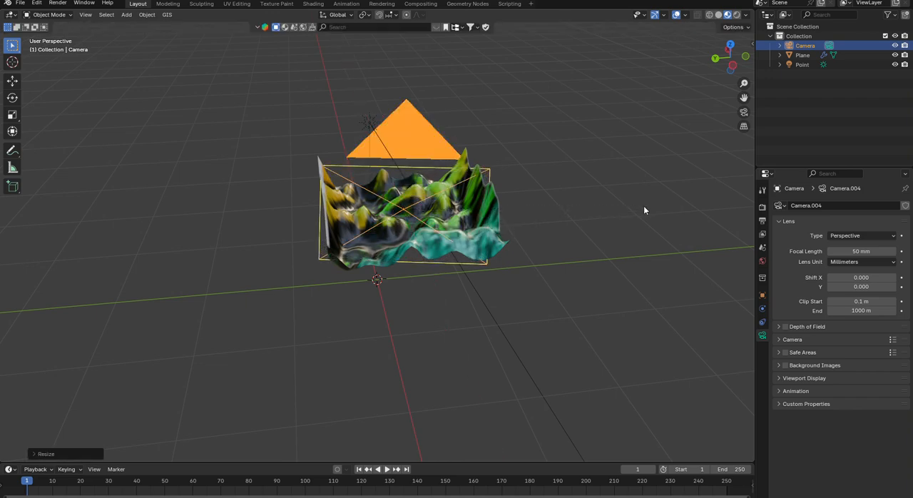
- Move the camera about 3.1 m back and up from the terrain, and shift it about 0.66 m along Y and Z
middle_click_drag(166, 212, 274, 218)
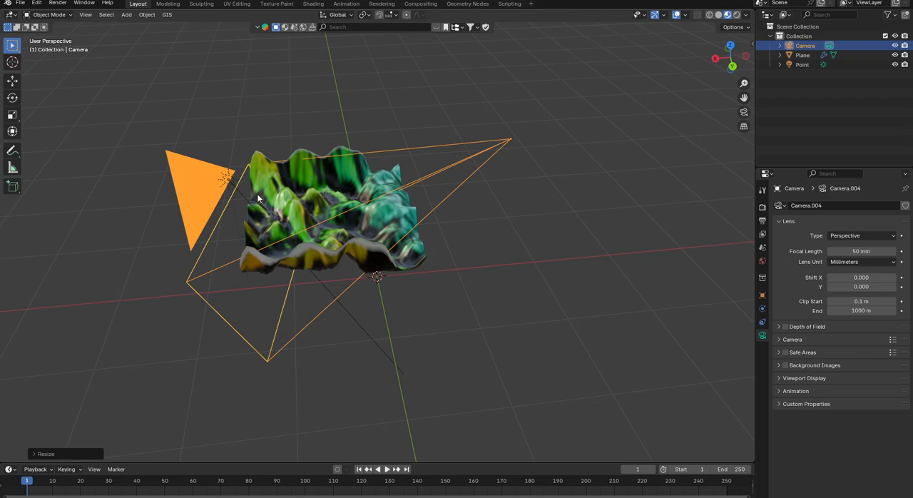
key("g")
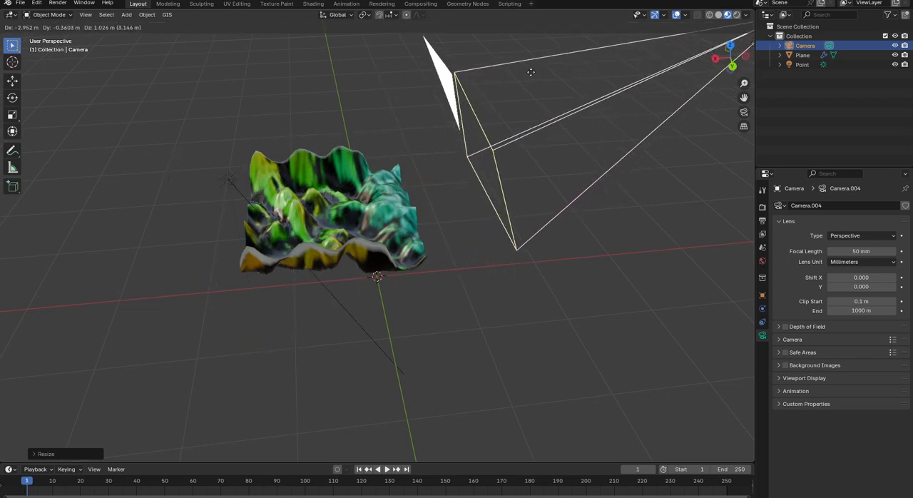
left_click(525, 65)
middle_click_drag(436, 214, 420, 201)
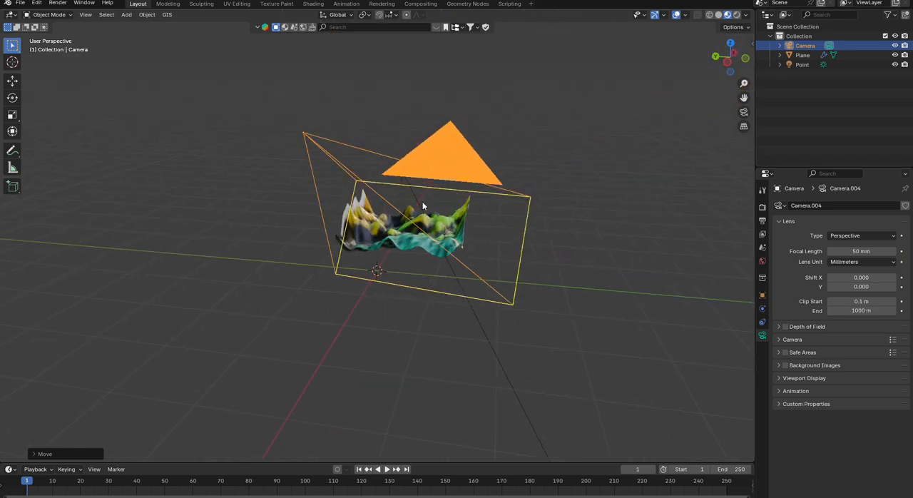
key("g")
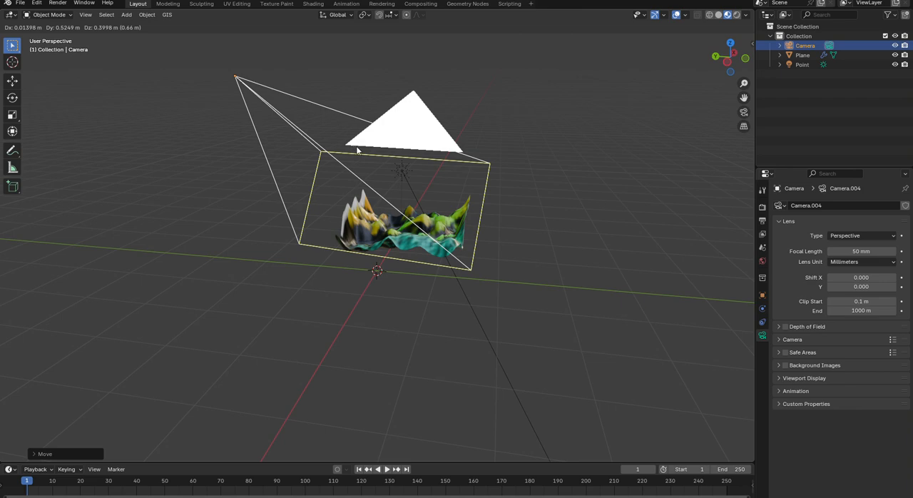
left_click(509, 220)
- Render an image from the relocated camera to check the terrain framing, and close the render window
middle_click_drag(509, 221, 371, 237)
left_click(58, 3)
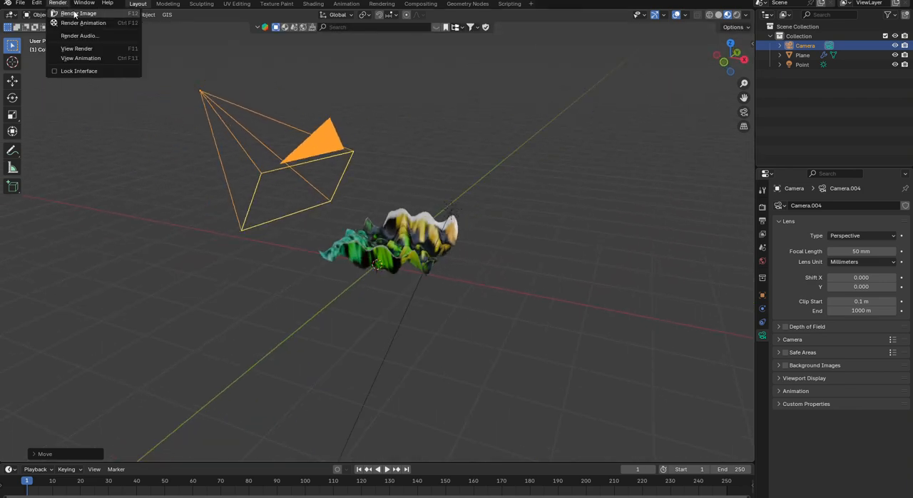
left_click(74, 13)
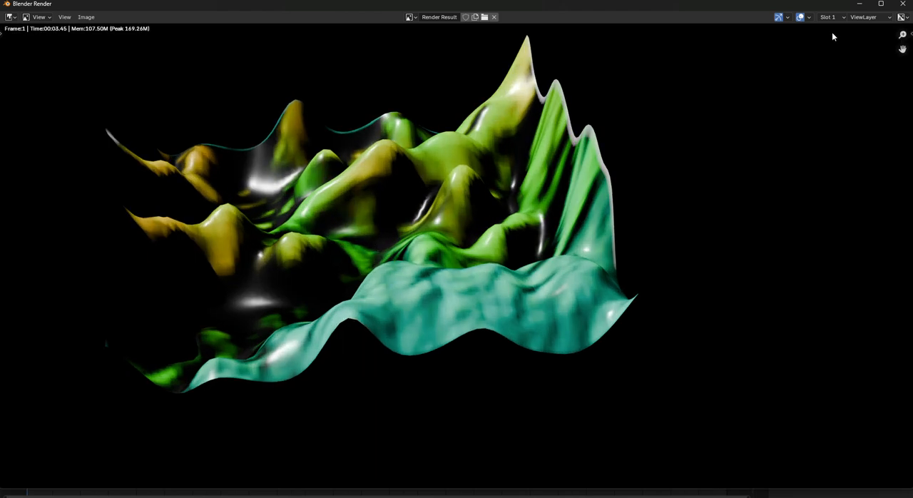
left_click(903, 4)
- Scale the camera object down uniformly to about 0.71 of its size
middle_click_drag(360, 214, 383, 143)
left_click_drag(375, 134, 391, 121)
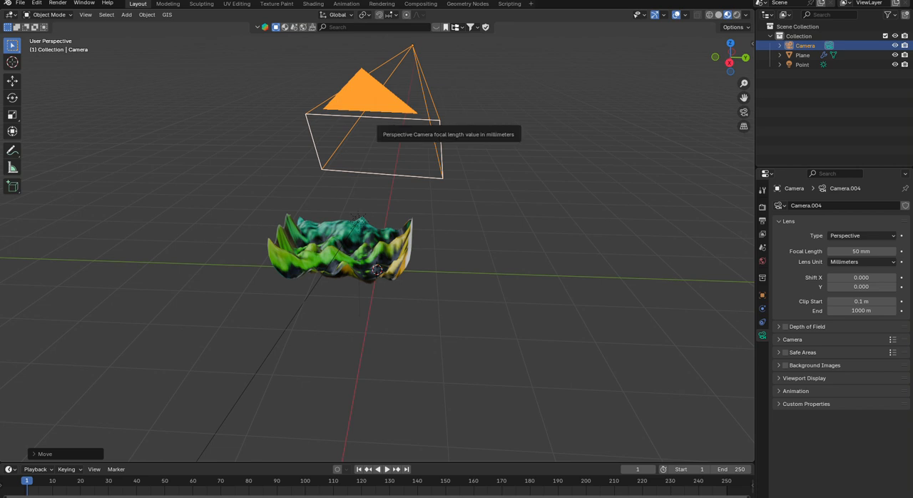
key("s")
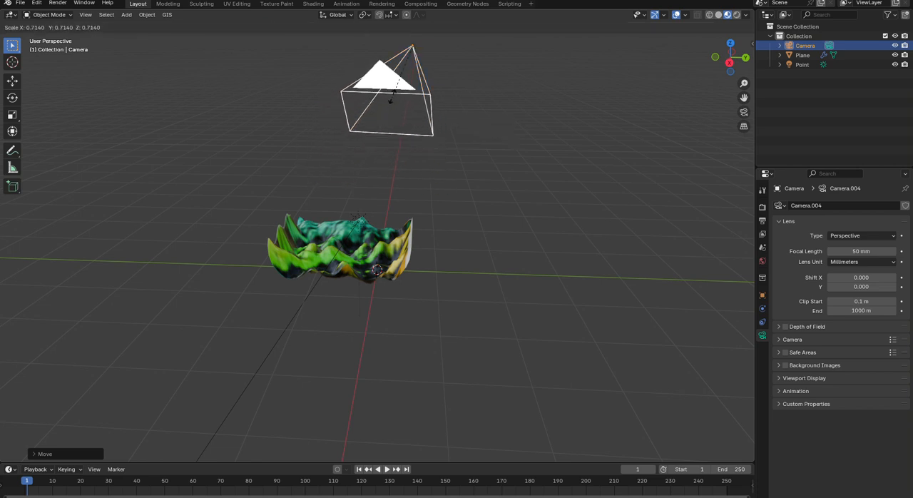
left_click(392, 98)
- Show the scene in rendered shading from above and change the sun light's type to Point
middle_click_drag(392, 98, 510, 104)
left_click(471, 188)
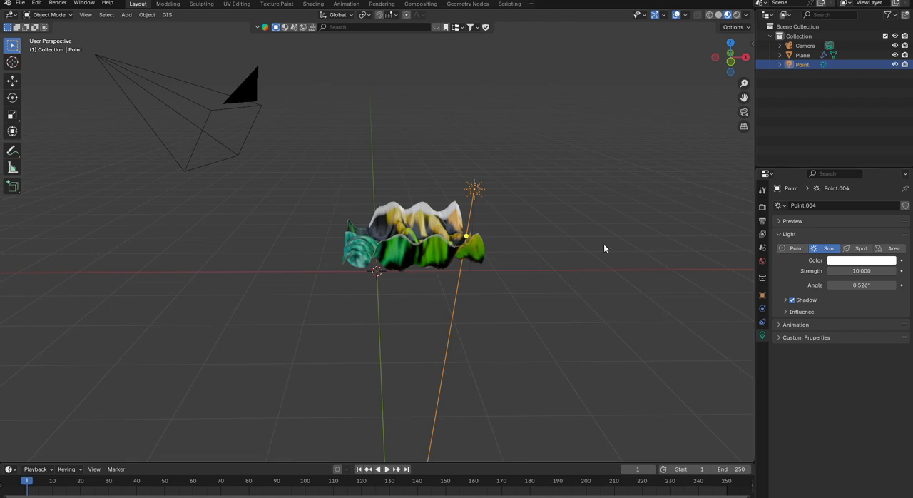
left_click(544, 231)
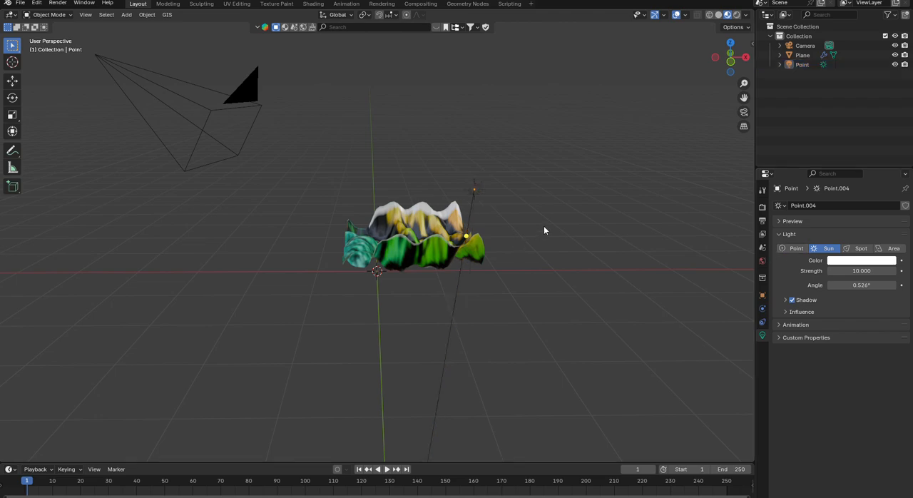
left_click(737, 16)
middle_click_drag(464, 180, 465, 234)
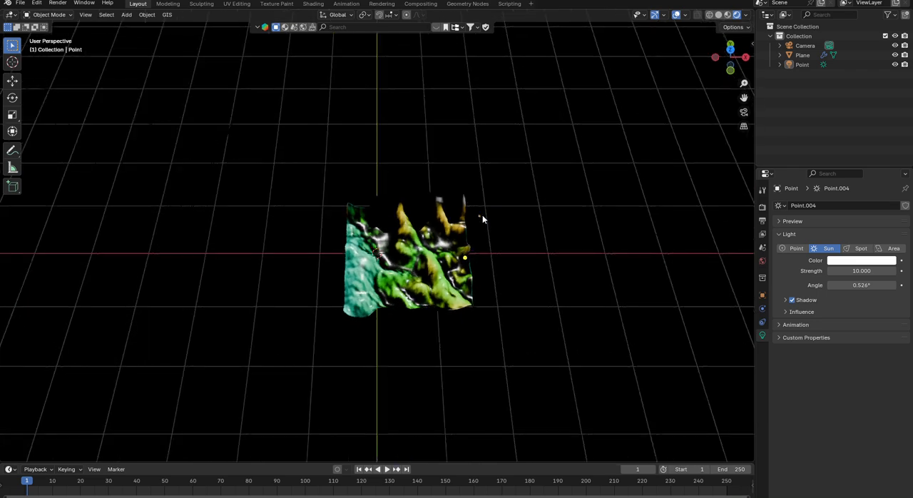
left_click(794, 247)
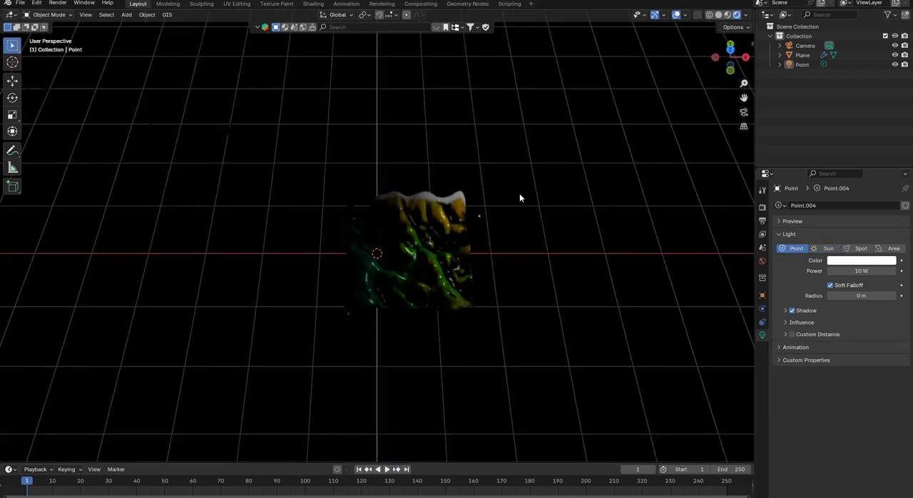
- Move the point light from beside the terrain to above its middle and set its power to 45.9 W
left_click(480, 217)
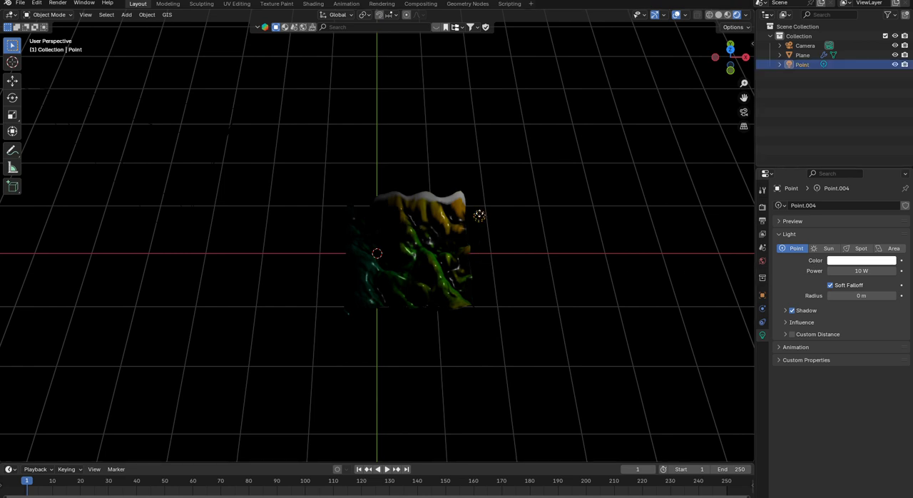
key("g")
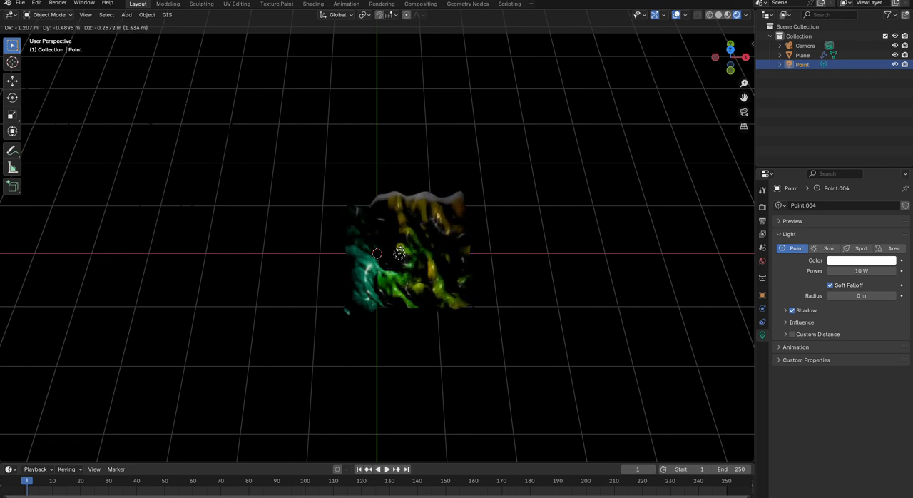
left_click(419, 252)
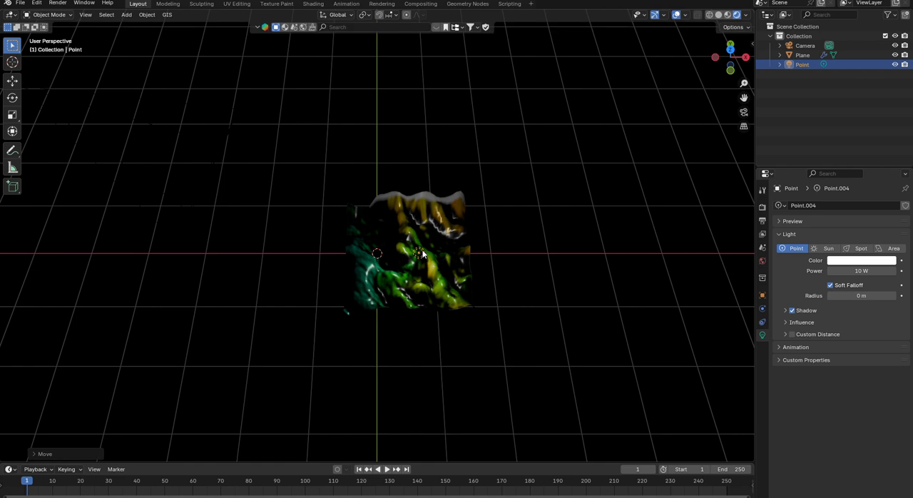
left_click(893, 273)
left_click(892, 273)
left_click(893, 272)
left_click_drag(884, 272, 910, 272)
left_click_drag(829, 272, 852, 272)
- Shift the point light slightly farther across the terrain toward its teal side
scroll(435, 257, "down", 1)
scroll(434, 258, "up", 2)
left_click_drag(418, 254, 465, 274)
left_click(418, 255)
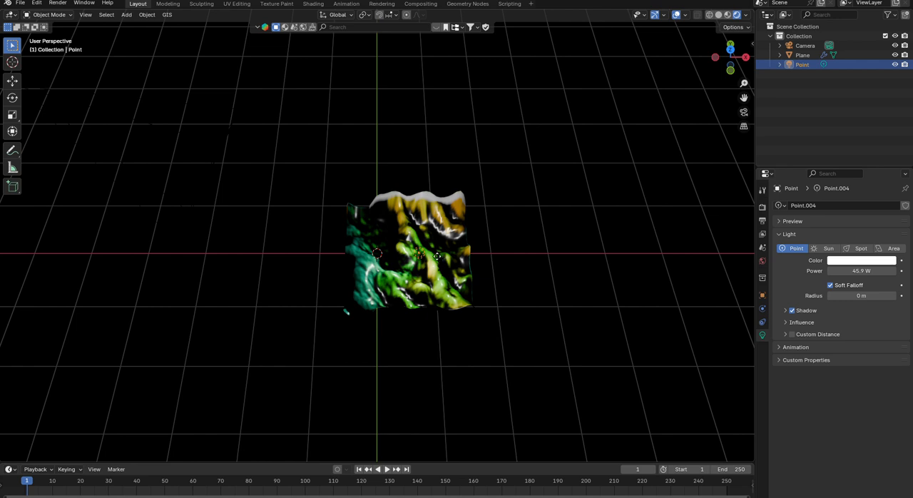
key("g")
left_click(401, 255)
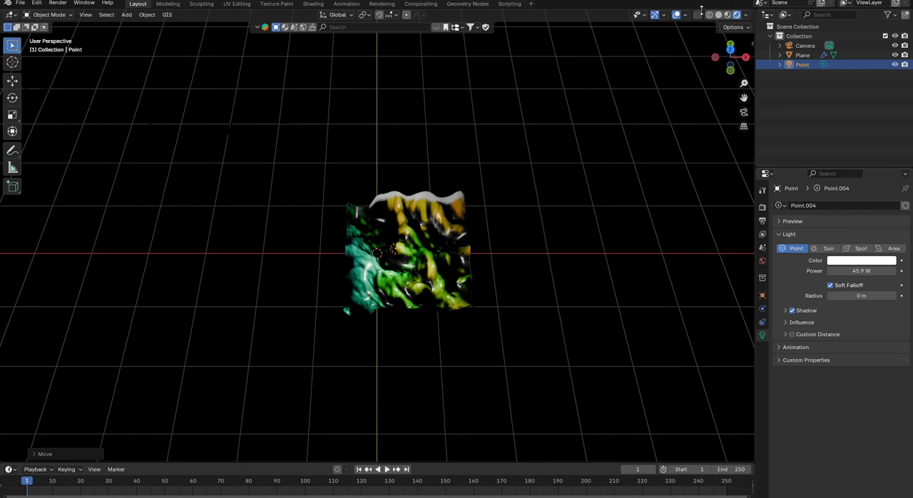
- Return to material preview shading, render an image, and examine the relit terrain close up and in full frame
left_click(727, 15)
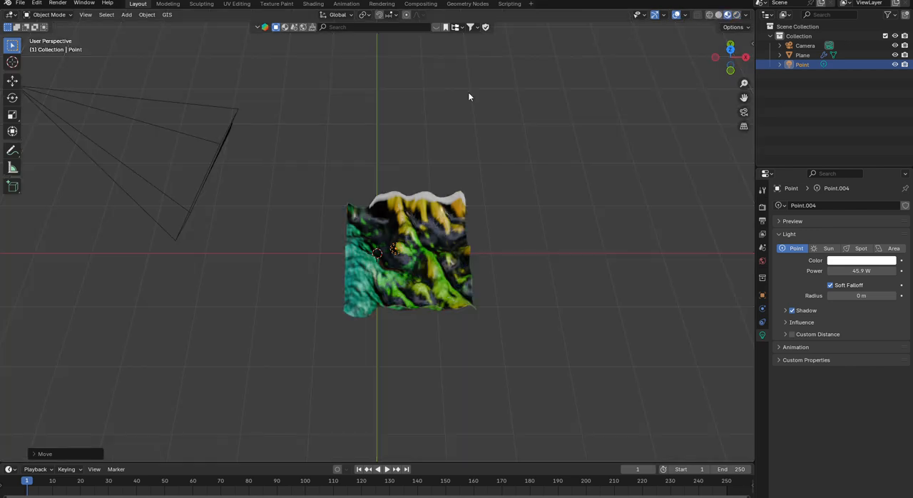
left_click(85, 19)
mouse_move(123, 17)
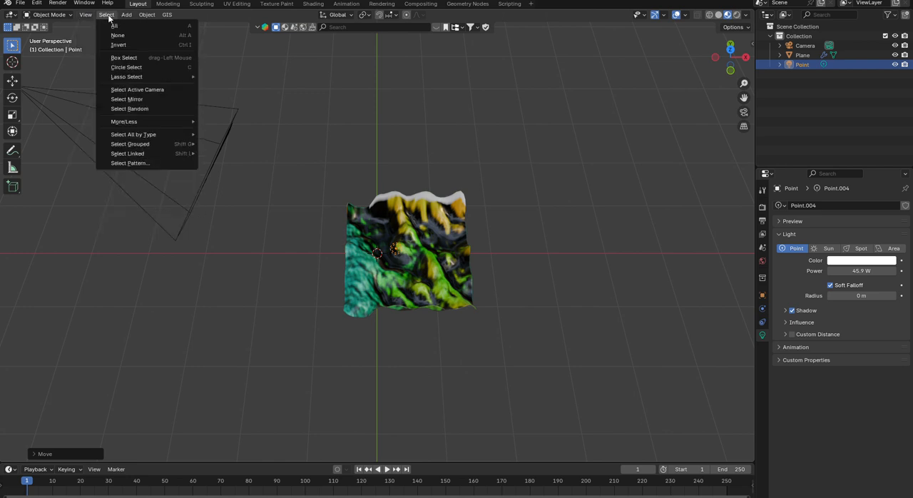
left_click(57, 3)
left_click(82, 18)
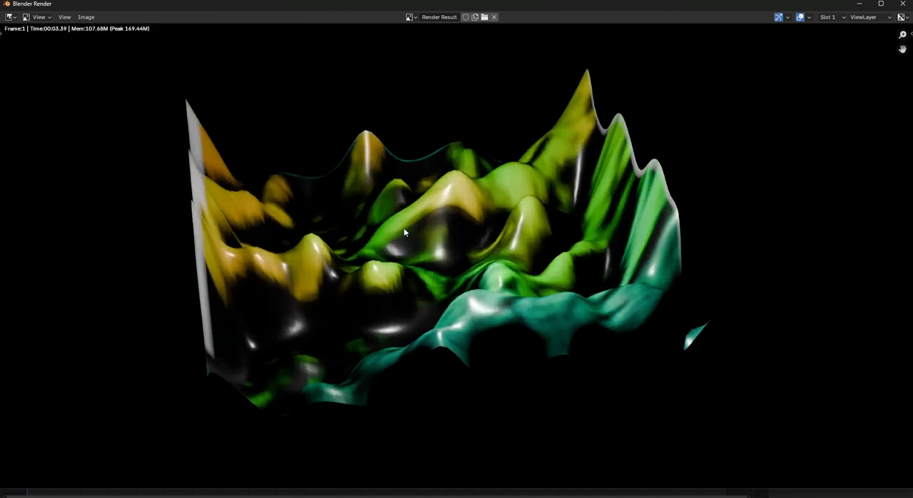
scroll(402, 229, "down", 1)
middle_click_drag(393, 248, 337, 252)
scroll(338, 253, "down", 2)
scroll(341, 255, "up", 2)
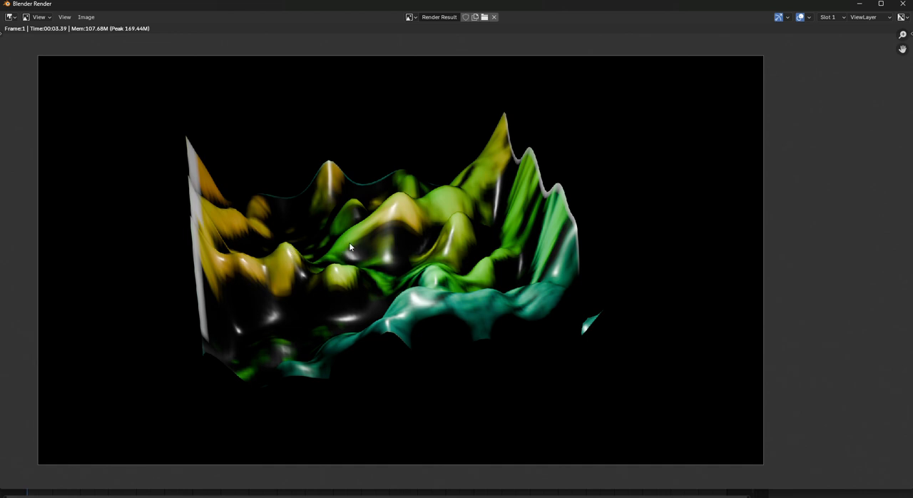
scroll(502, 211, "up", 1)
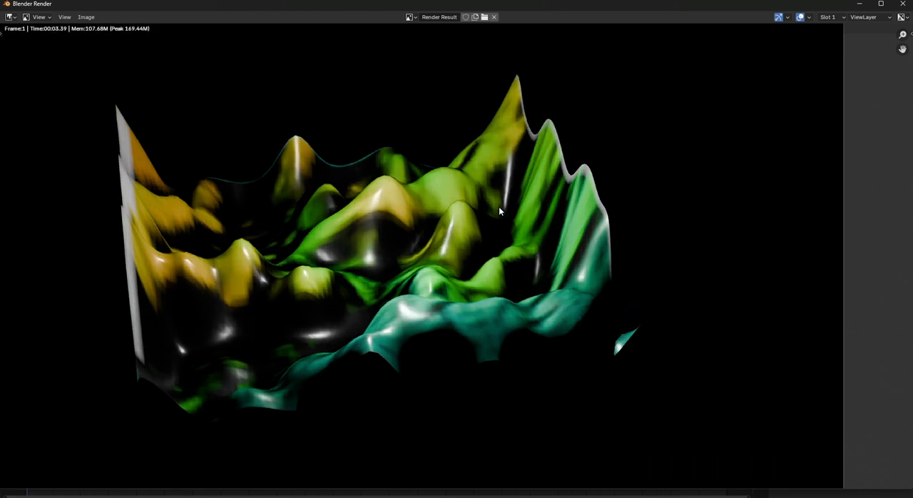
scroll(499, 211, "down", 2)
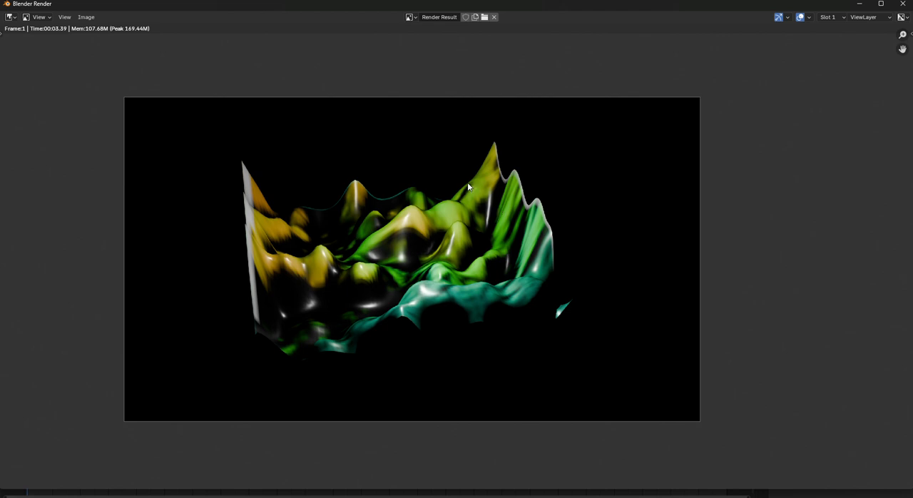
- Save the rendered terrain image as untitled.png in PNG format in the current 3D visualization folder
left_click(86, 17)
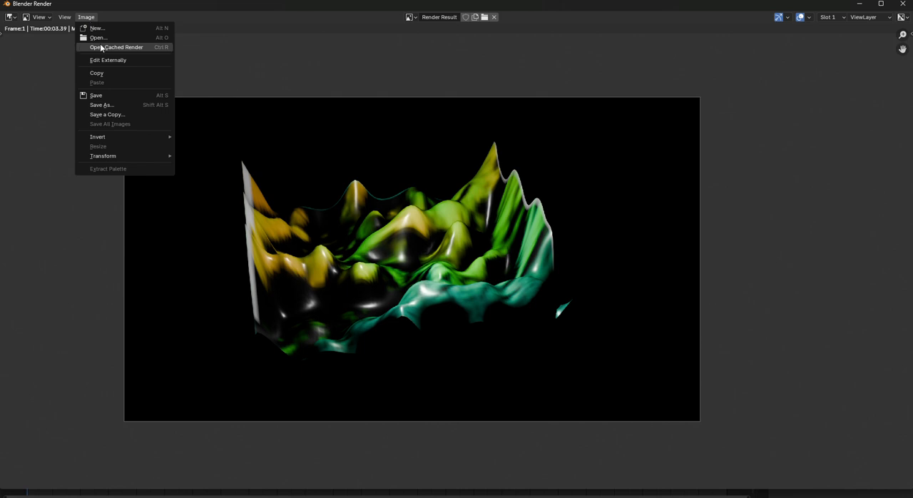
left_click(119, 106)
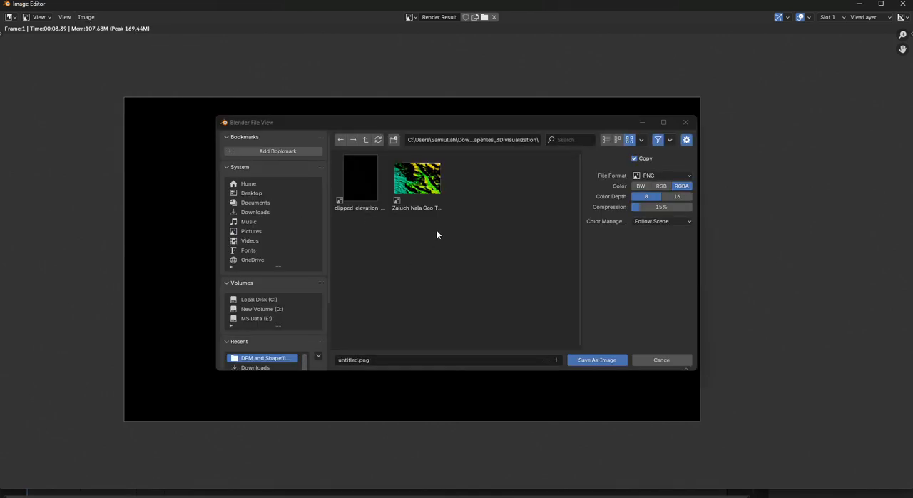
left_click(600, 360)
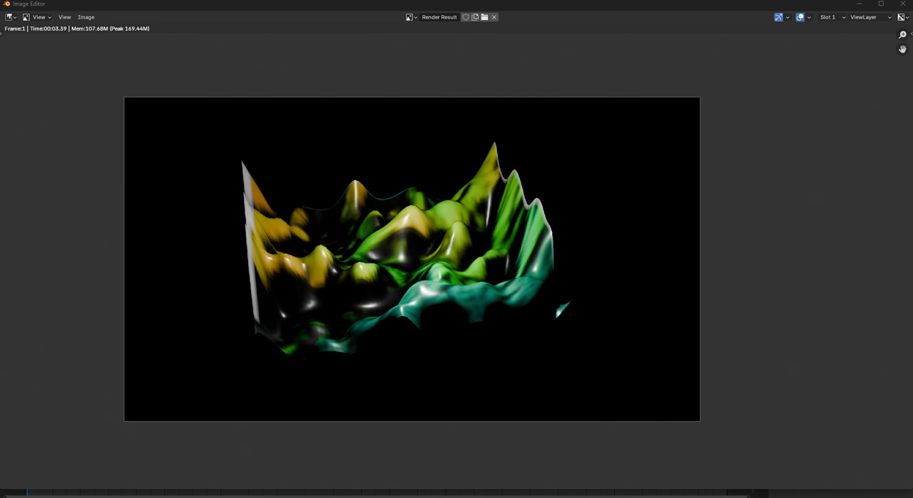
- View the saved untitled.png maximized in the image viewer, restore the viewer's window size and close it
left_click_drag(912, 100, 481, 86)
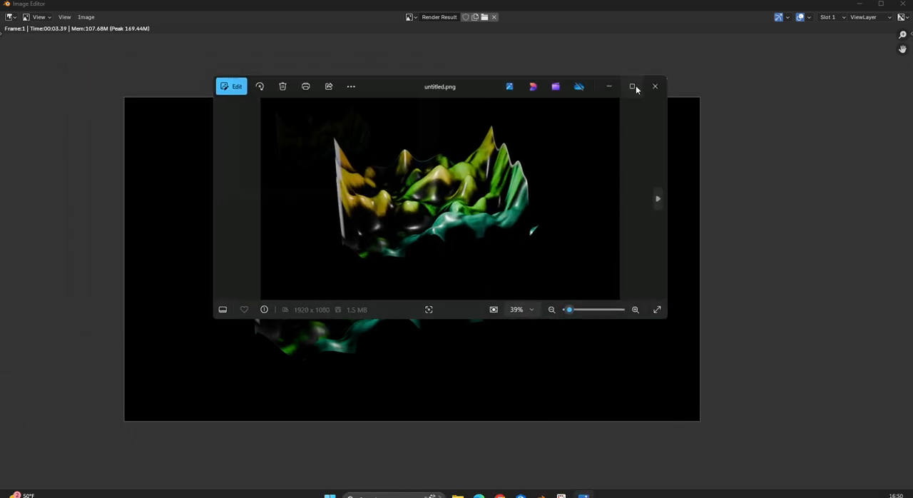
left_click(631, 86)
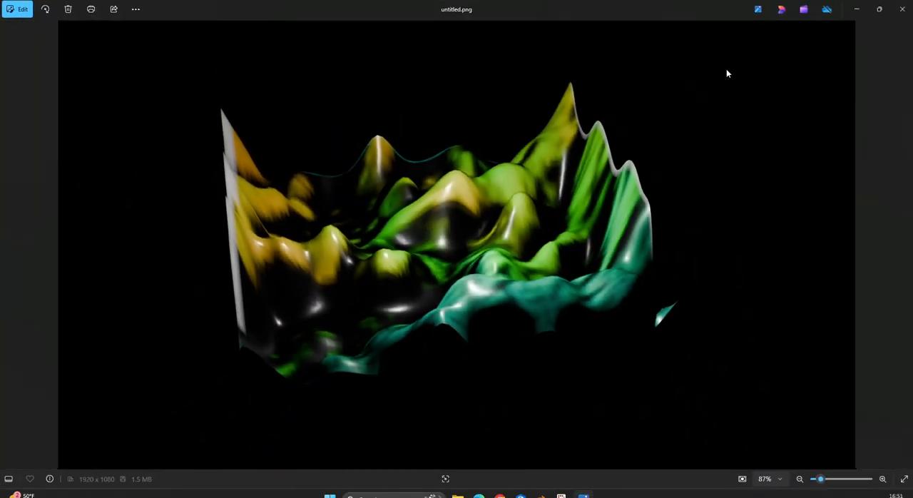
left_click_drag(645, 14, 606, 157)
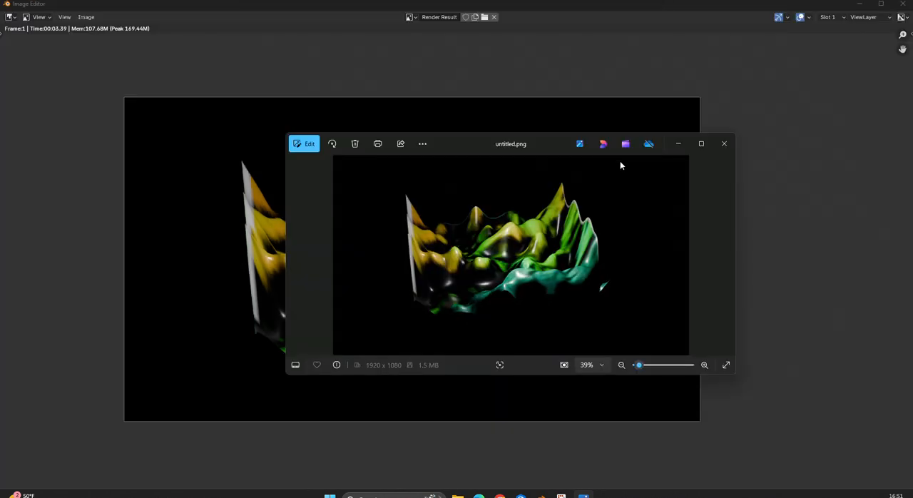
left_click(722, 148)
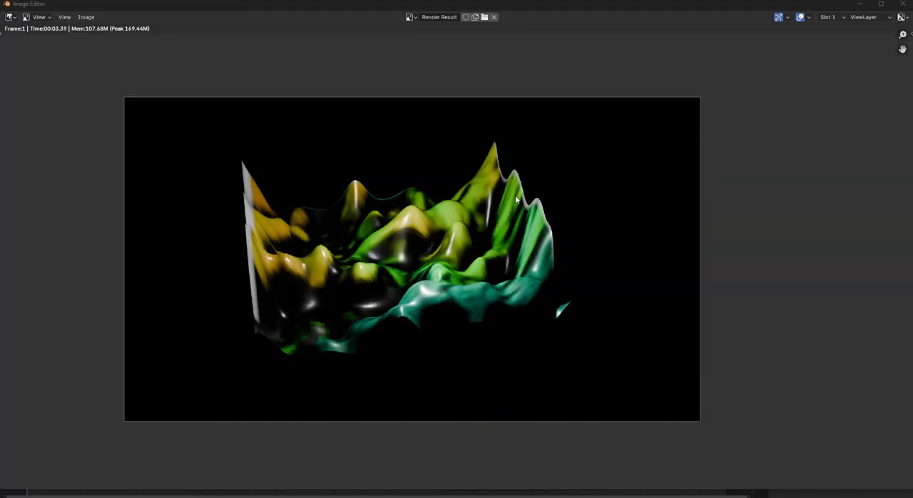
- Close the render window and examine the lit terrain model in the 3D scene from above, from a low angle and obliquely
scroll(478, 194, "up", 1)
scroll(478, 193, "down", 2)
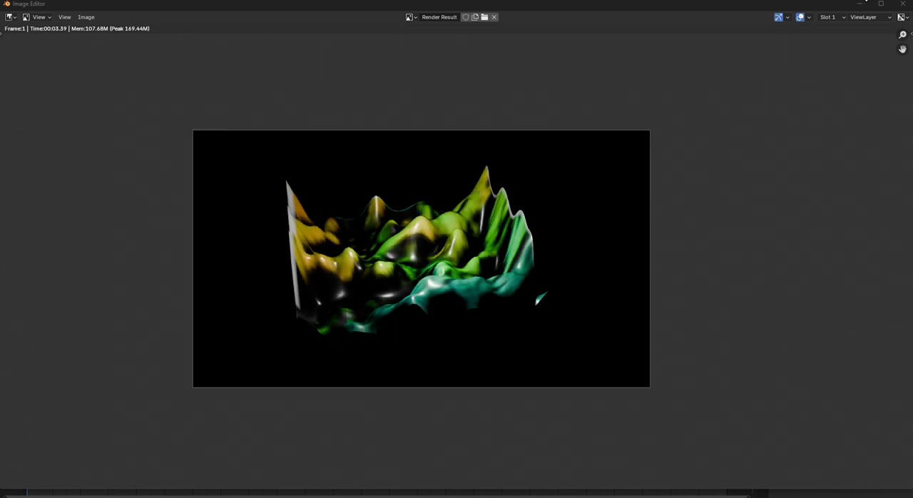
left_click(903, 4)
middle_click_drag(422, 208, 195, 283)
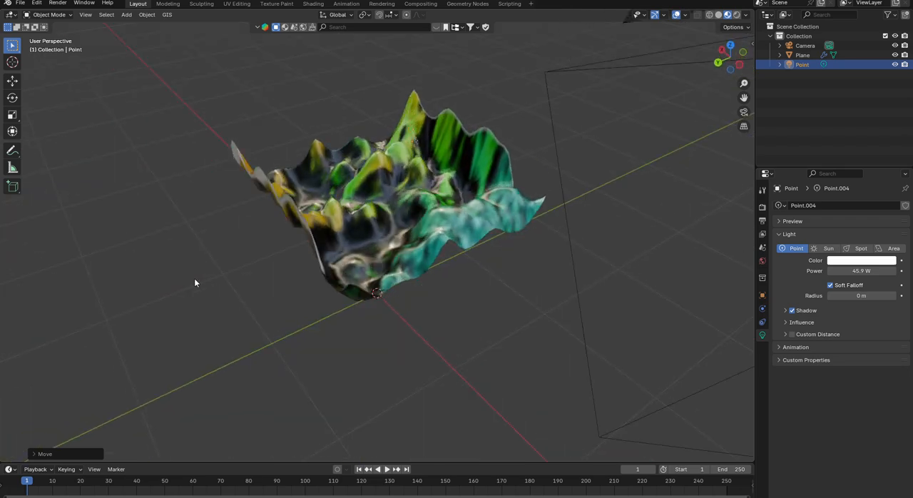
scroll(431, 190, "up", 3)
middle_click_drag(395, 205, 412, 231)
scroll(395, 195, "down", 3)
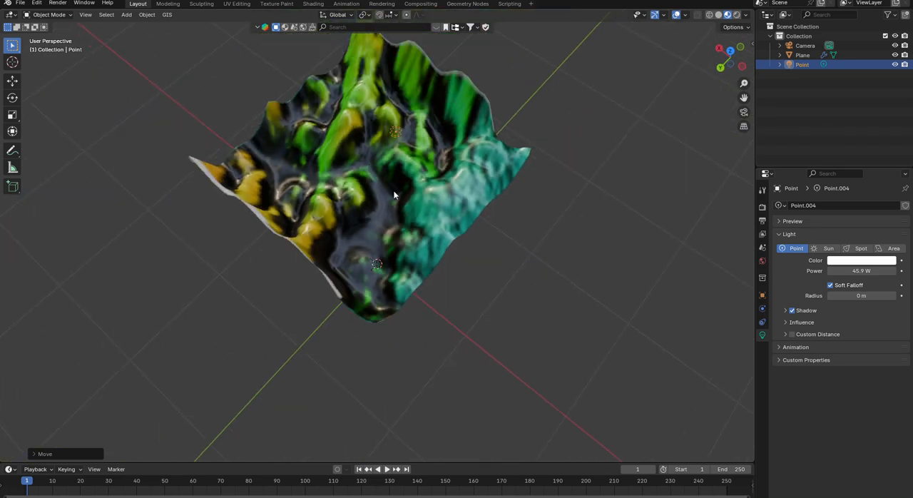
middle_click_drag(395, 194, 386, 239)
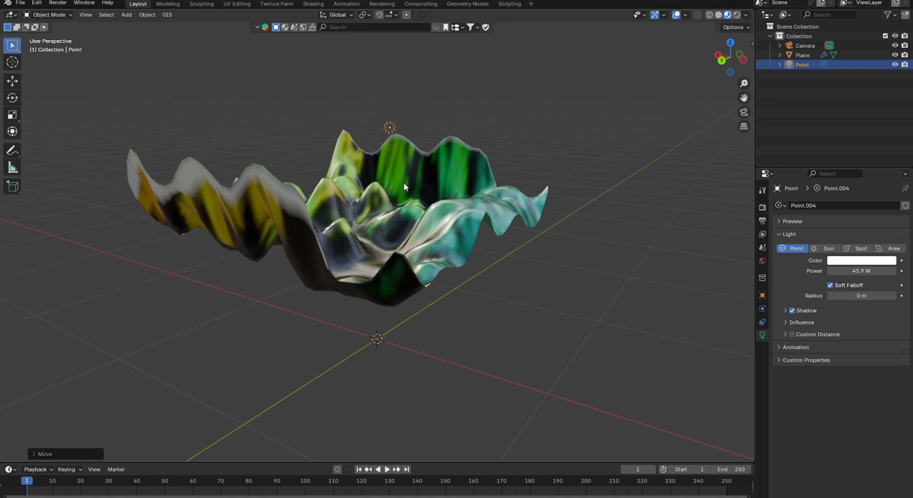
middle_click_drag(404, 188, 388, 209)
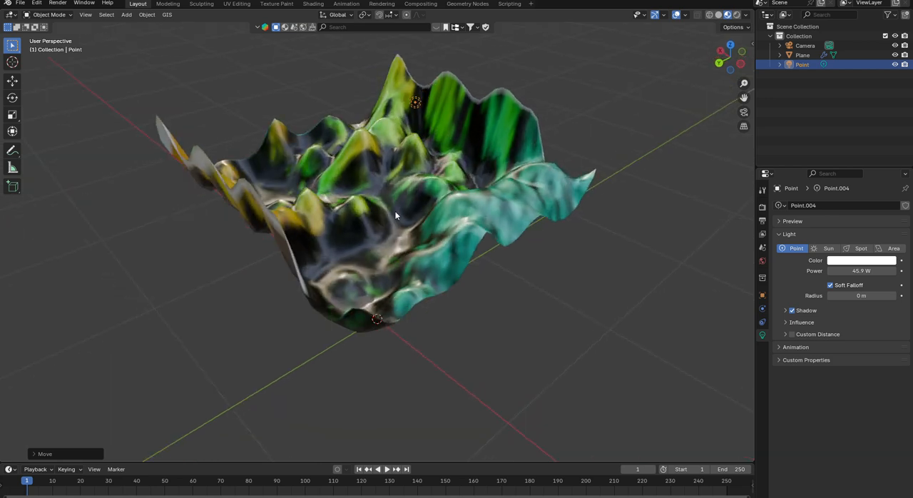